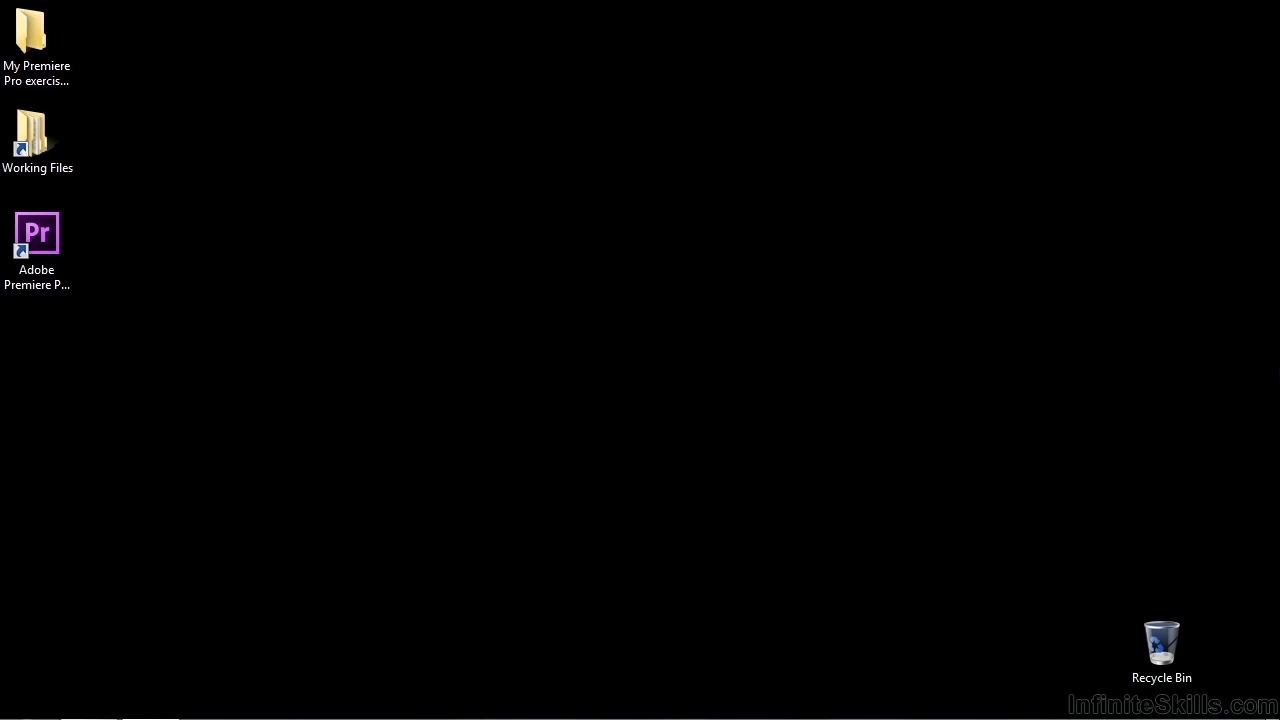
Step: Open the project 2103-export sequences assets.prproj from the projects folder inside Working Files
{"action": "double_click", "coordinate": [34, 140]}
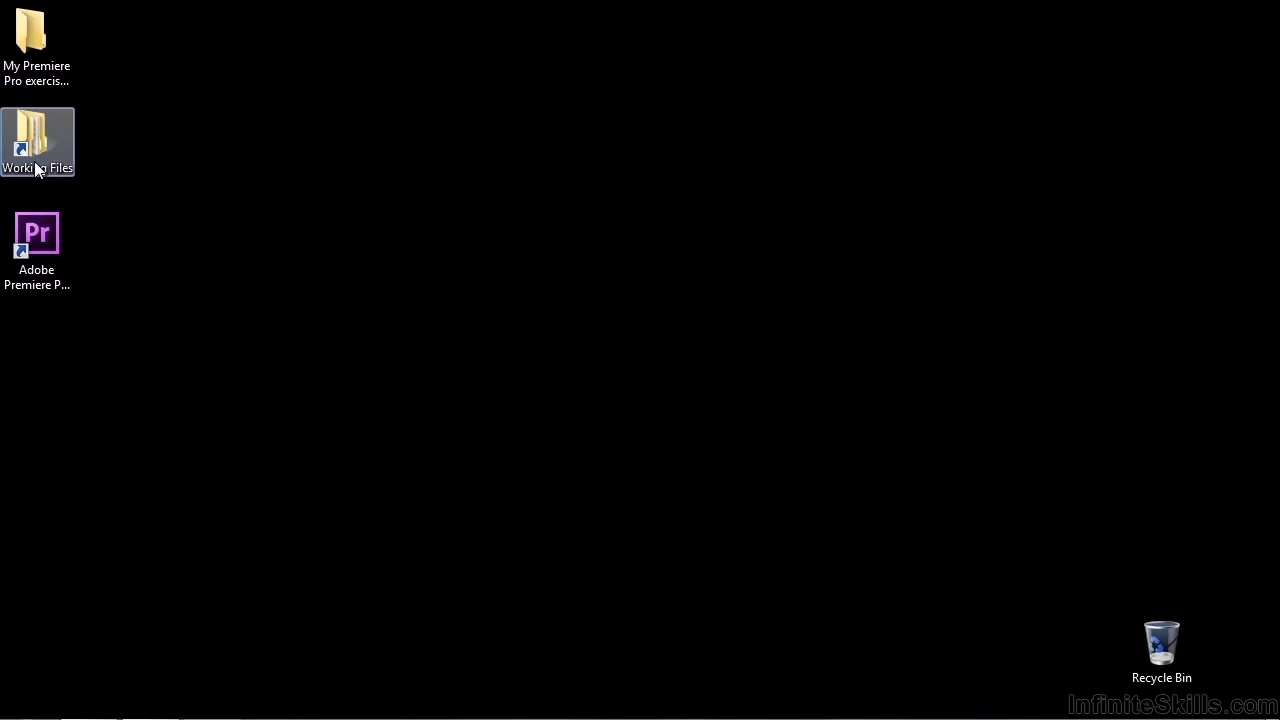
{"action": "left_click", "coordinate": [470, 357]}
{"action": "double_click", "coordinate": [470, 362]}
{"action": "left_click_drag", "start_coordinate": [1118, 210], "coordinate": [1145, 577]}
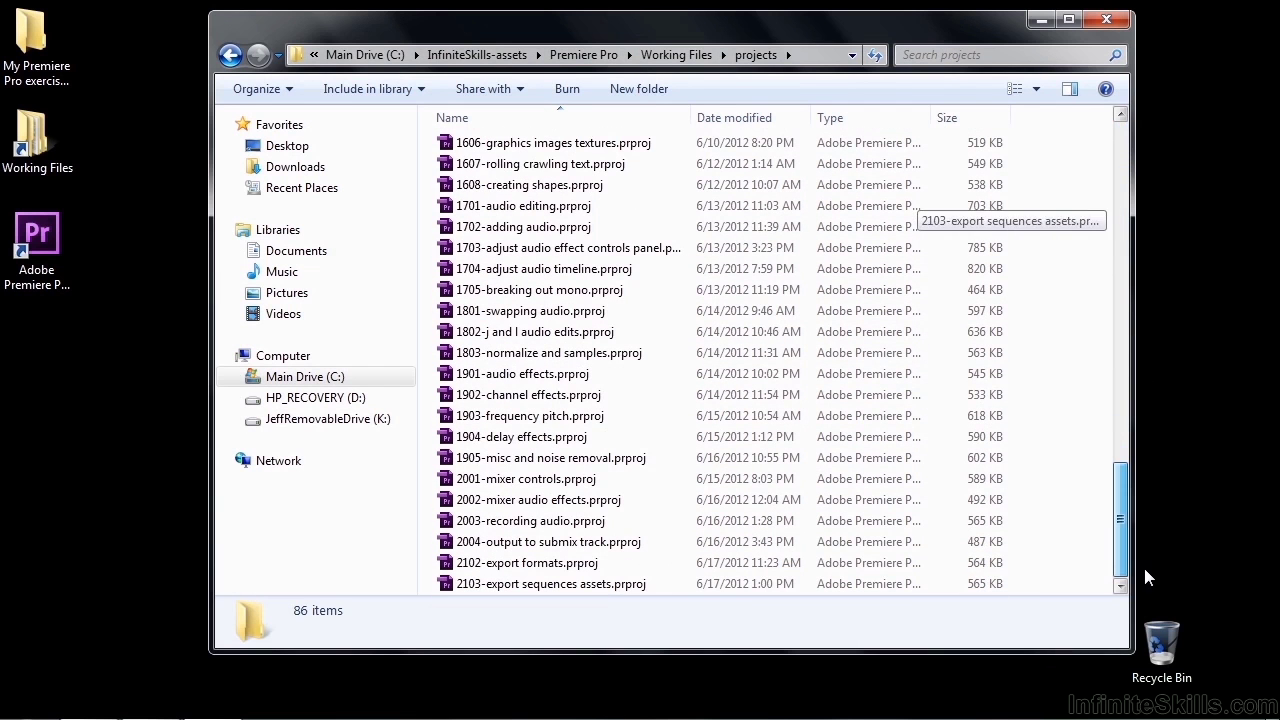
{"action": "double_click", "coordinate": [561, 586]}
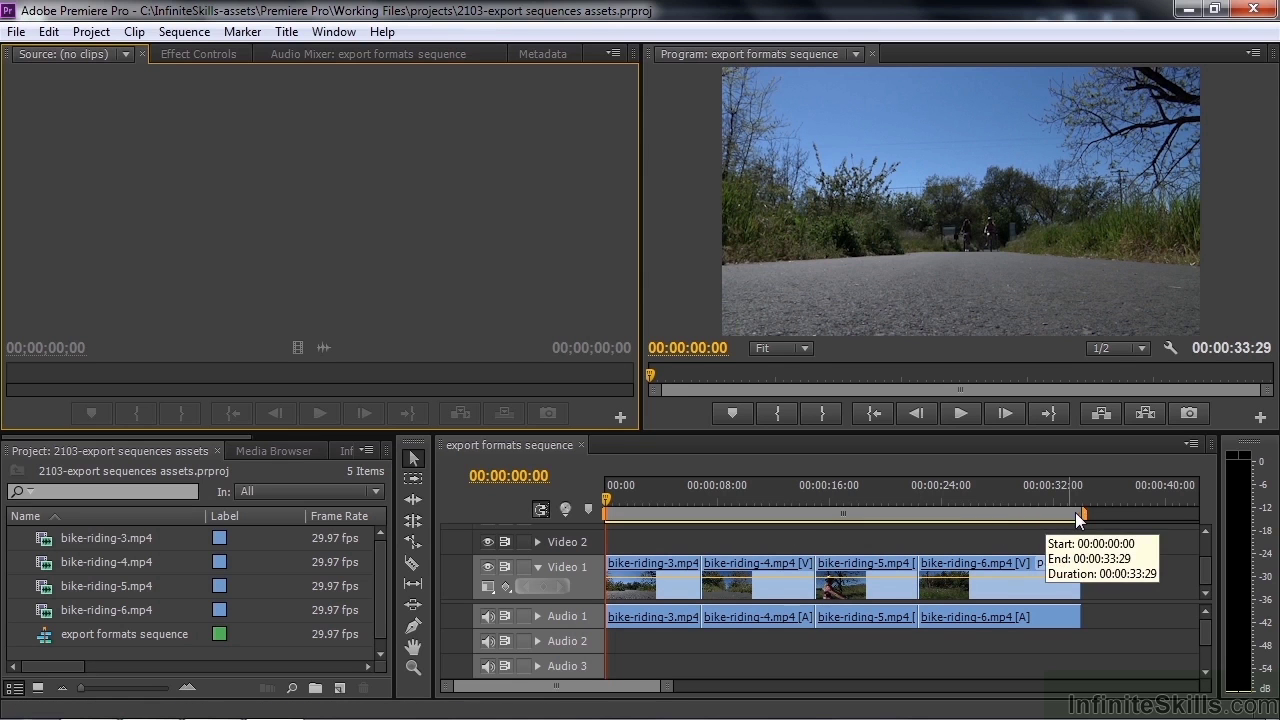
Step: Shorten the sequence's work area at both ends so it spans only the bike-riding-4.mp4 and bike-riding-5.mp4 clips
{"action": "left_click_drag", "start_coordinate": [1084, 512], "coordinate": [916, 524]}
{"action": "left_click_drag", "start_coordinate": [603, 514], "coordinate": [698, 521]}
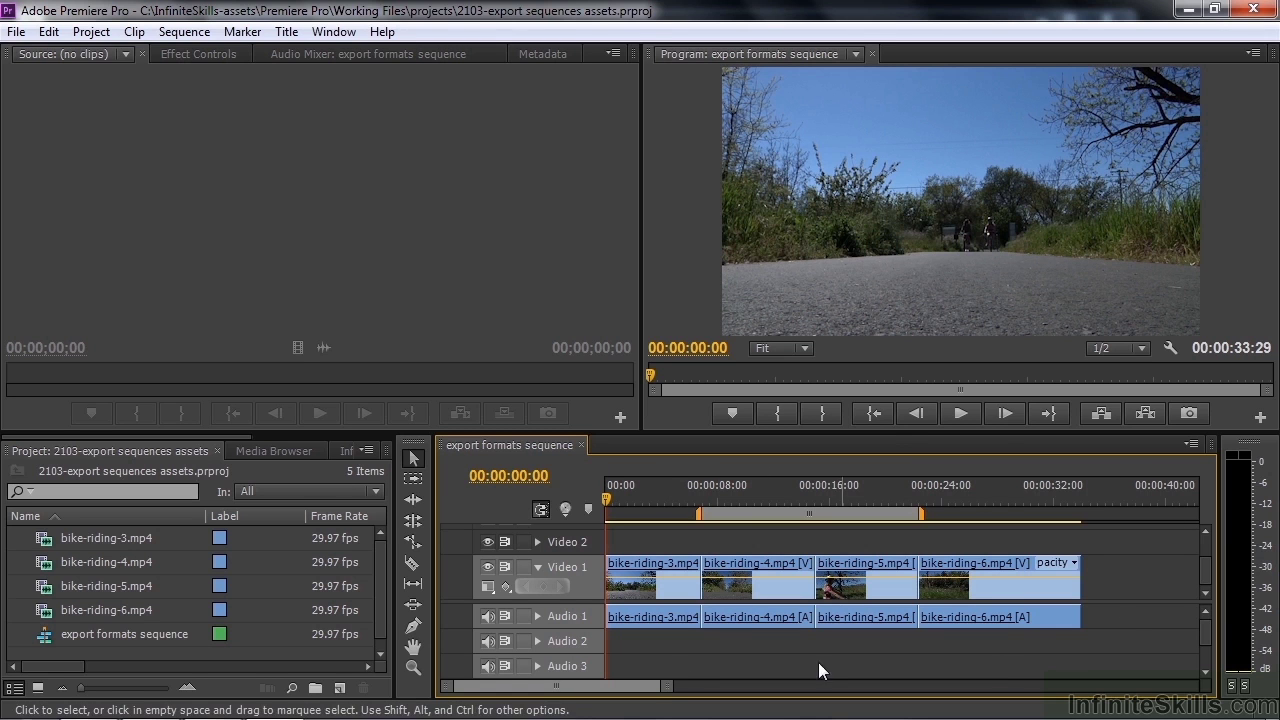
{"action": "left_click", "coordinate": [491, 317]}
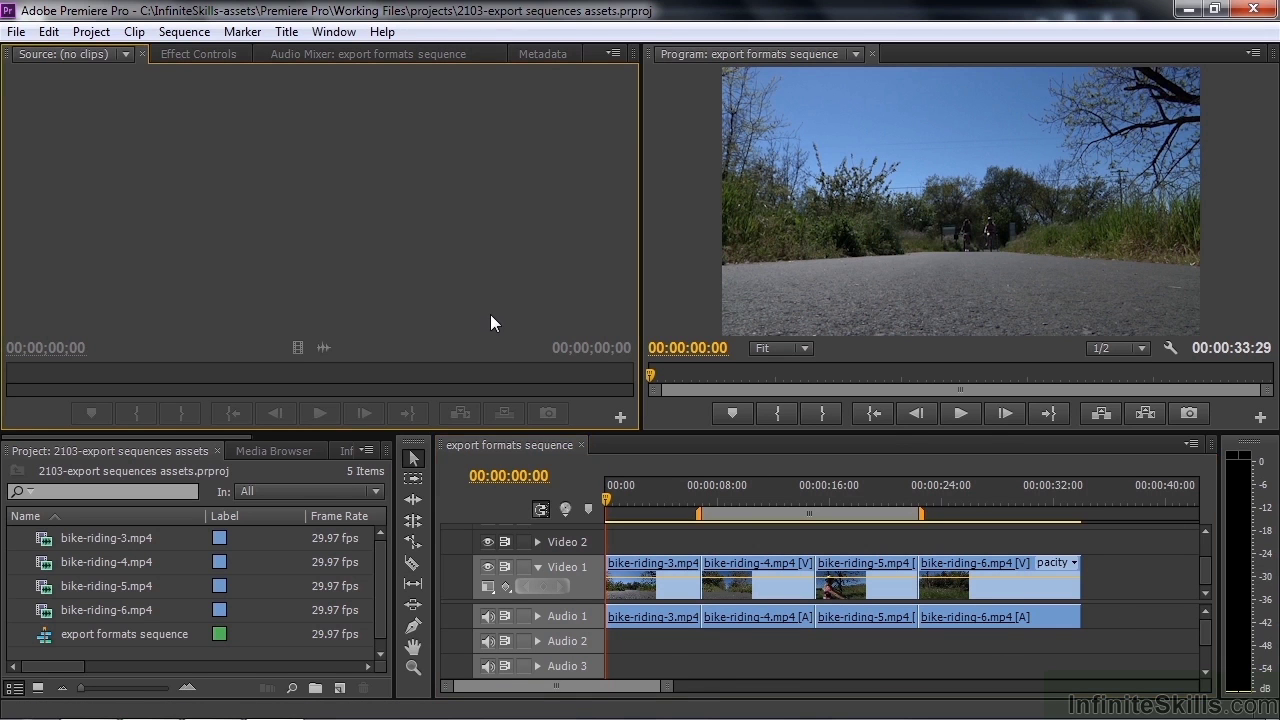
{"action": "left_click", "coordinate": [16, 31]}
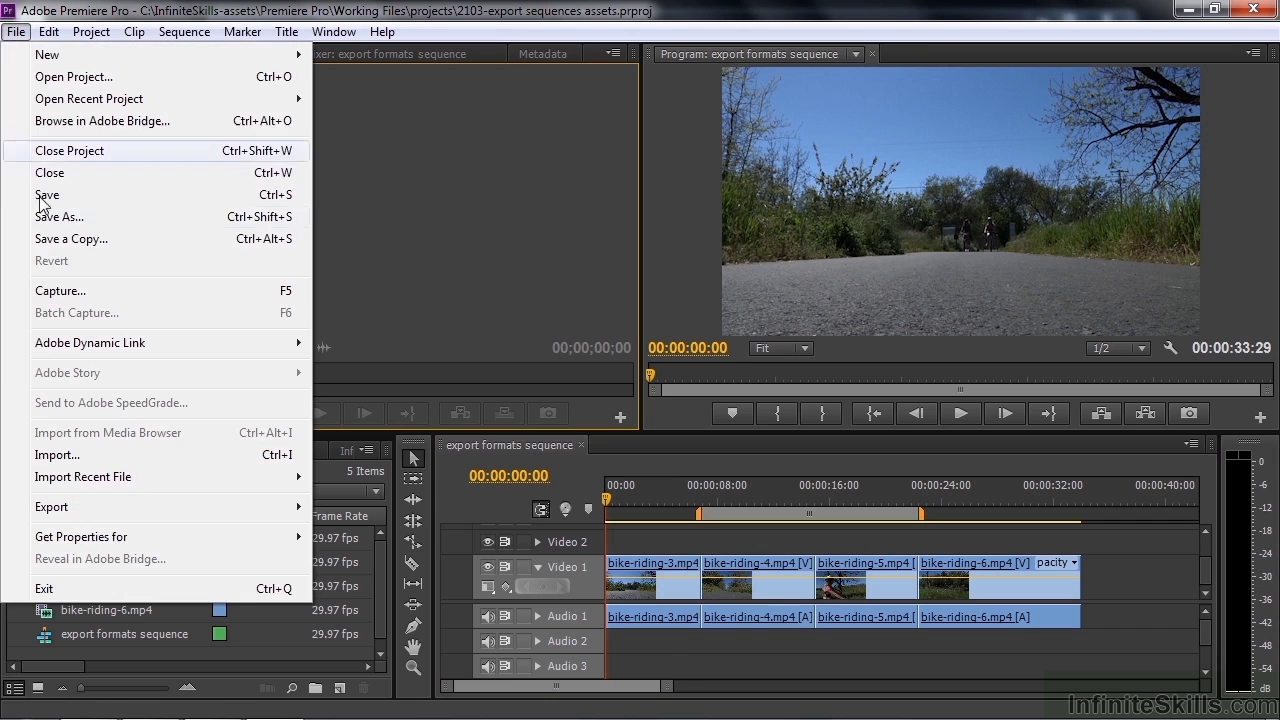
{"action": "mouse_move", "coordinate": [84, 513]}
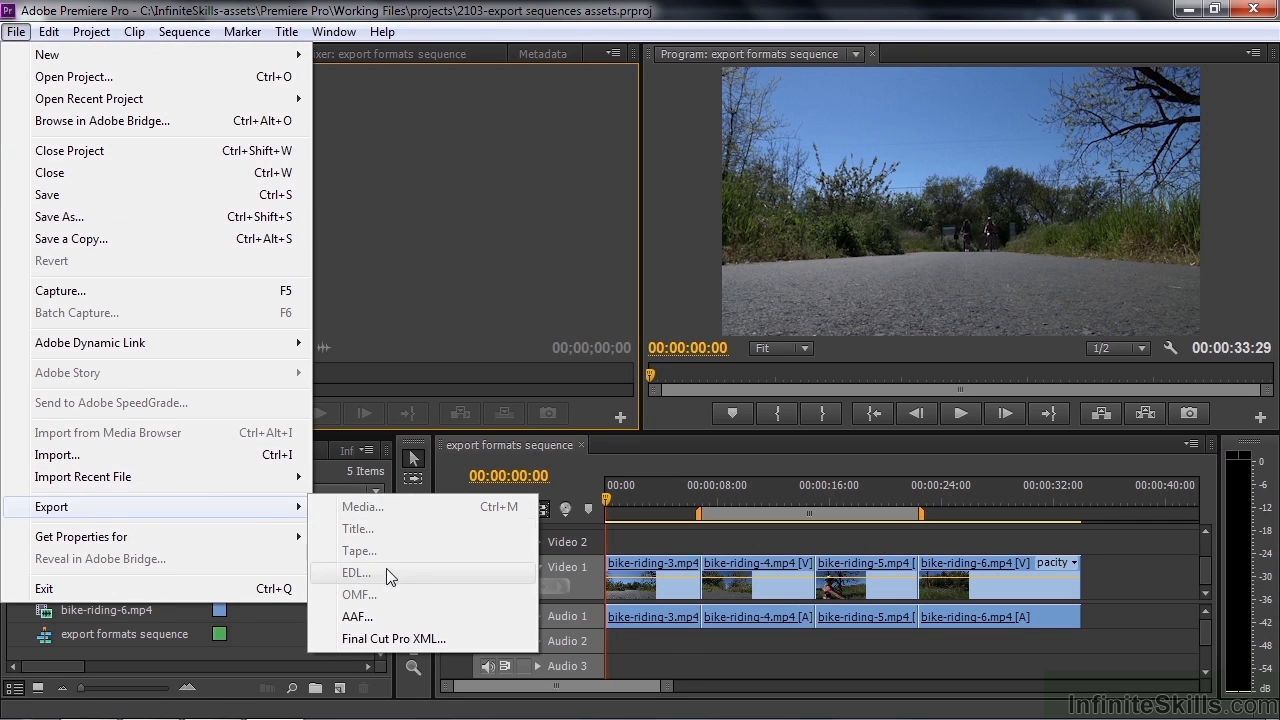
{"action": "key", "text": "Escape"}
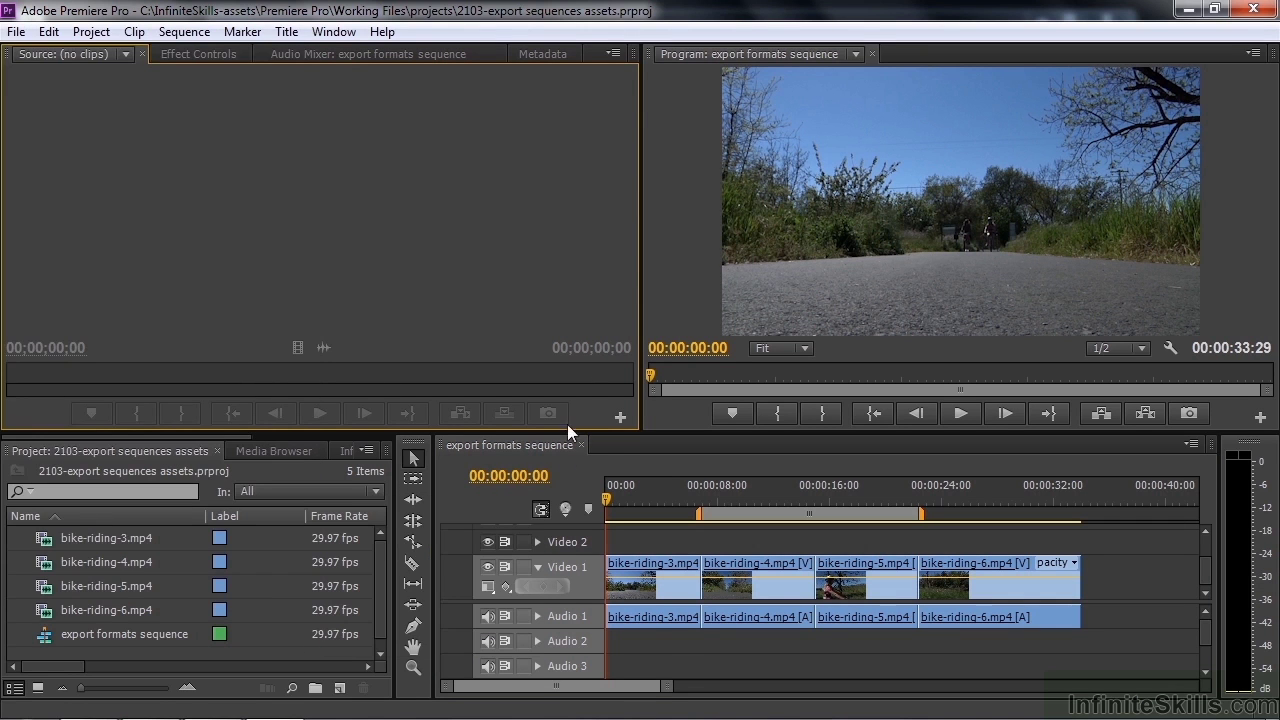
Step: Open the media export settings for the export formats sequence and set the source range to Entire Sequence
{"action": "left_click", "coordinate": [560, 478]}
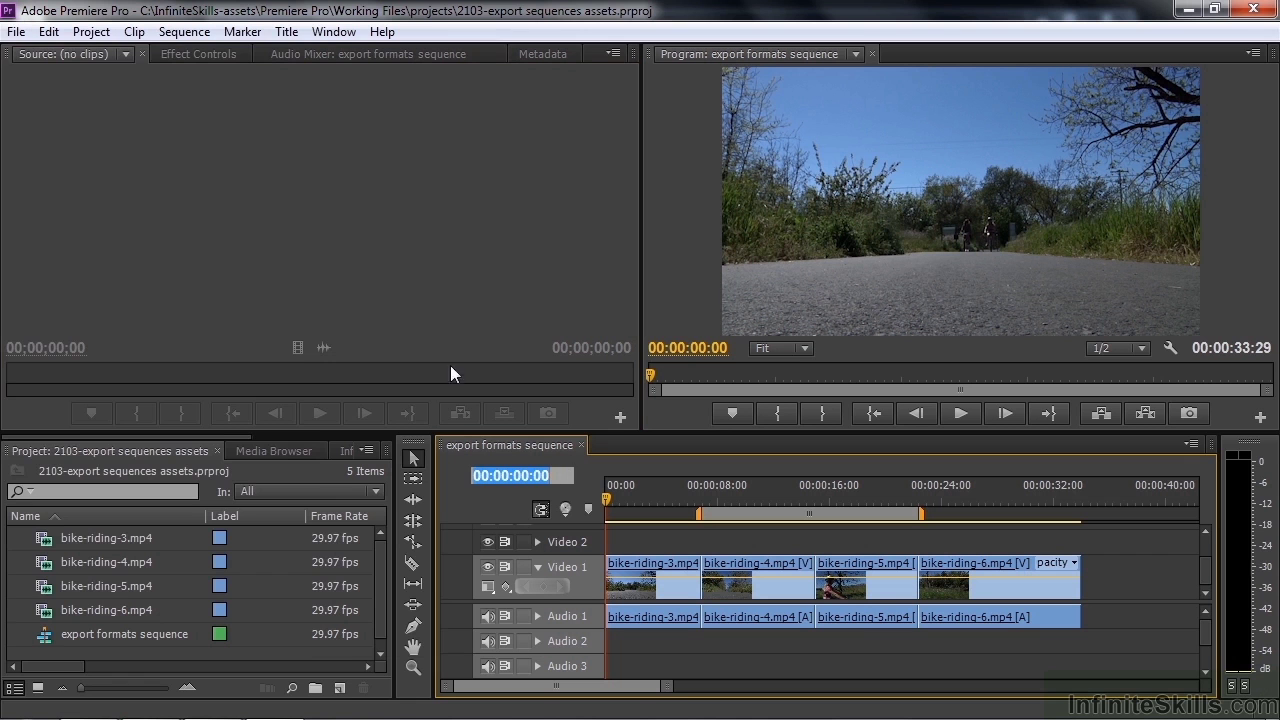
{"action": "left_click", "coordinate": [16, 31]}
{"action": "mouse_move", "coordinate": [132, 508]}
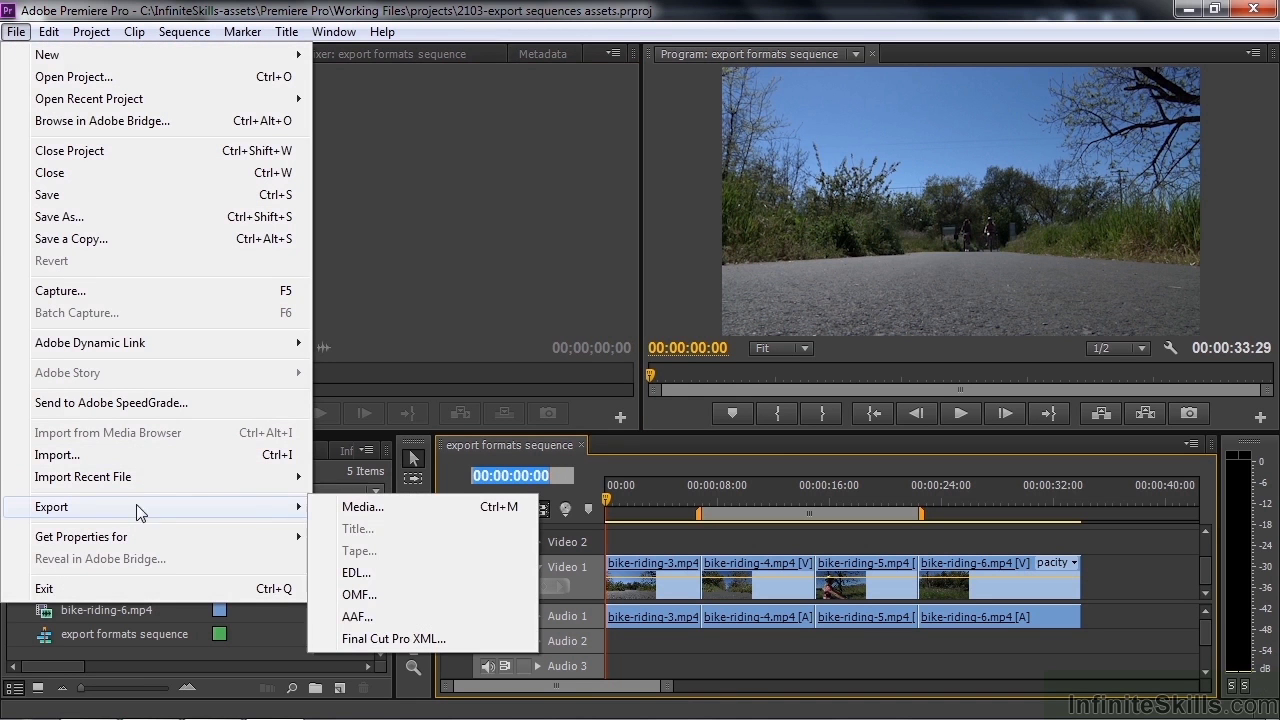
{"action": "left_click", "coordinate": [370, 514]}
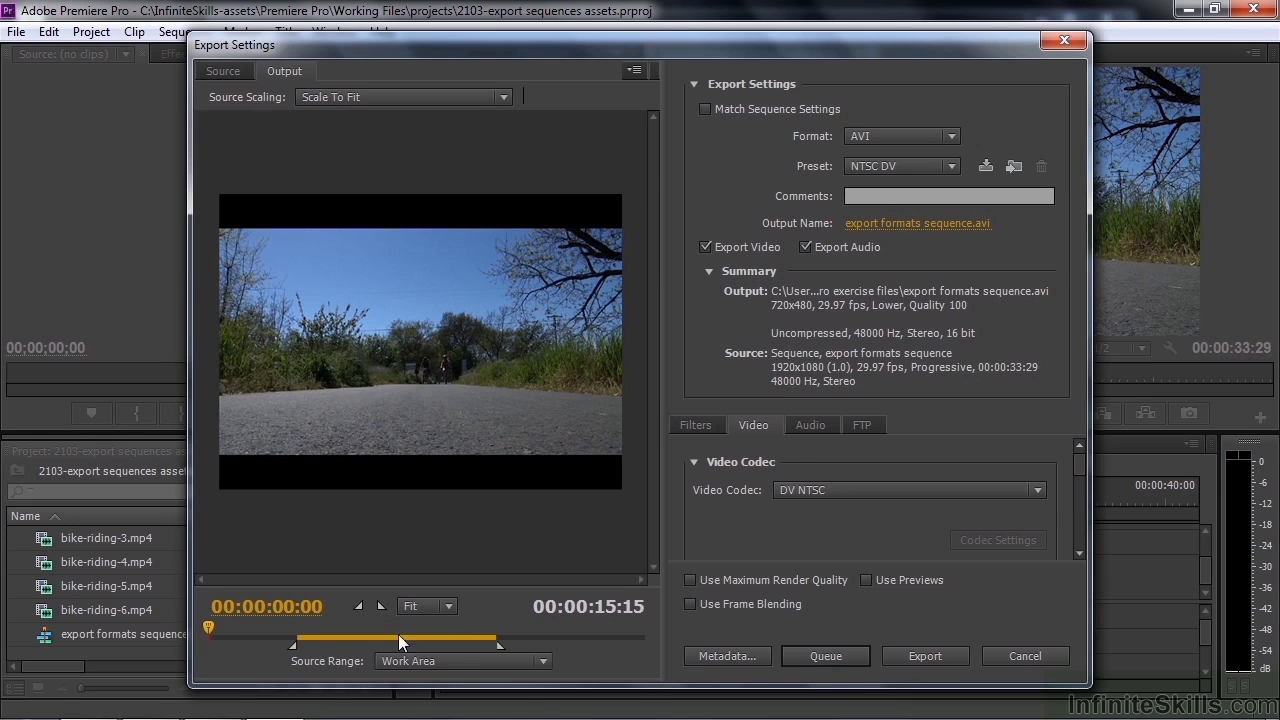
{"action": "left_click", "coordinate": [543, 660]}
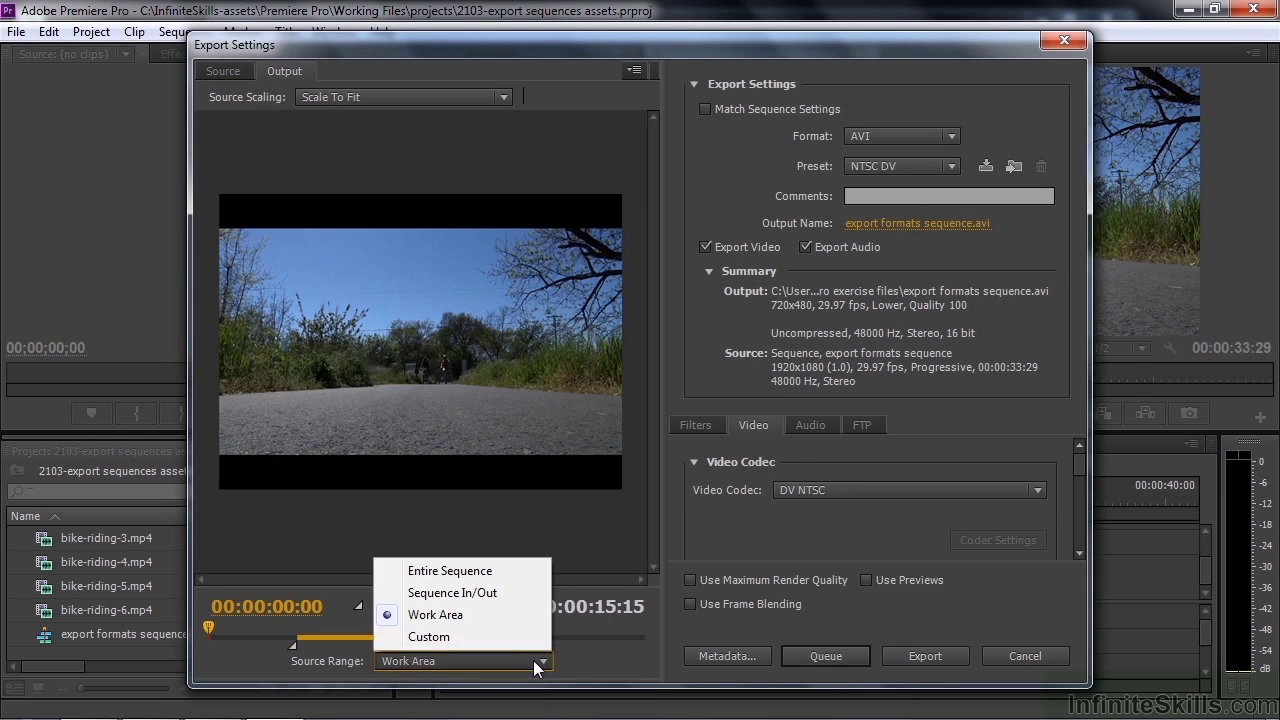
{"action": "left_click", "coordinate": [491, 575]}
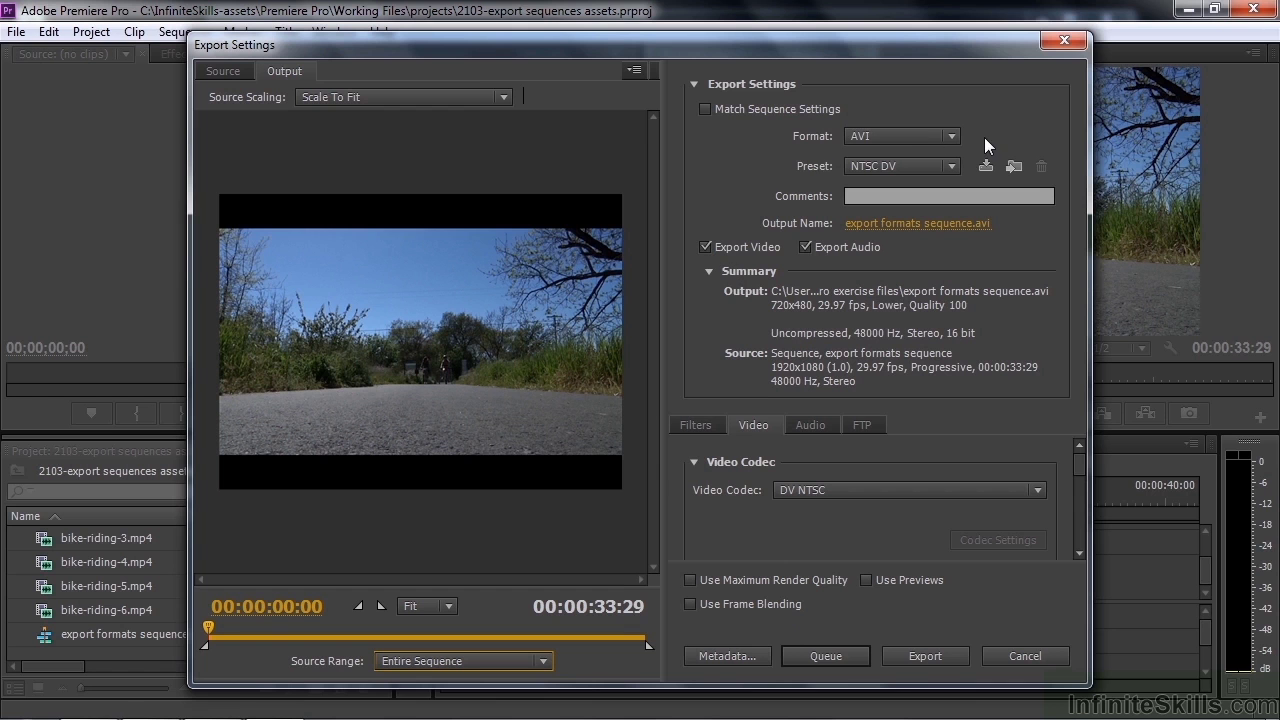
Step: Set the export format to H.264 with the HD 1080p 29.97 preset
{"action": "left_click", "coordinate": [953, 138]}
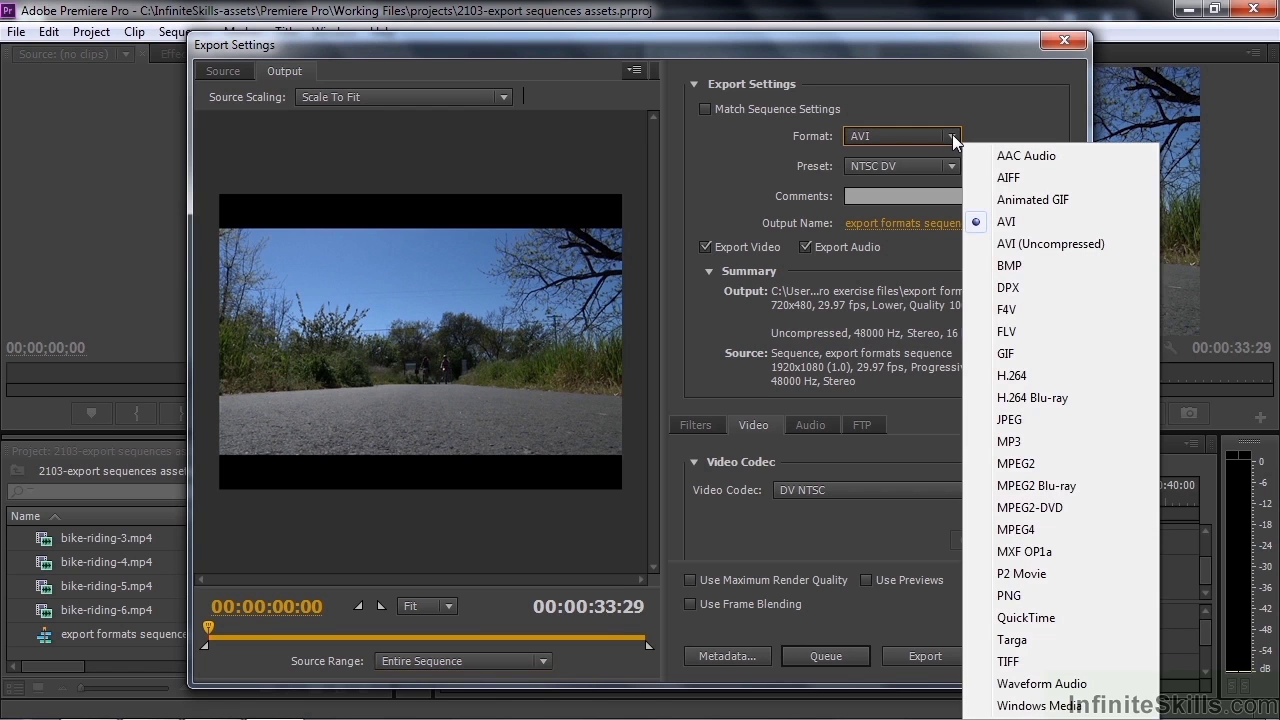
{"action": "left_click", "coordinate": [1008, 375]}
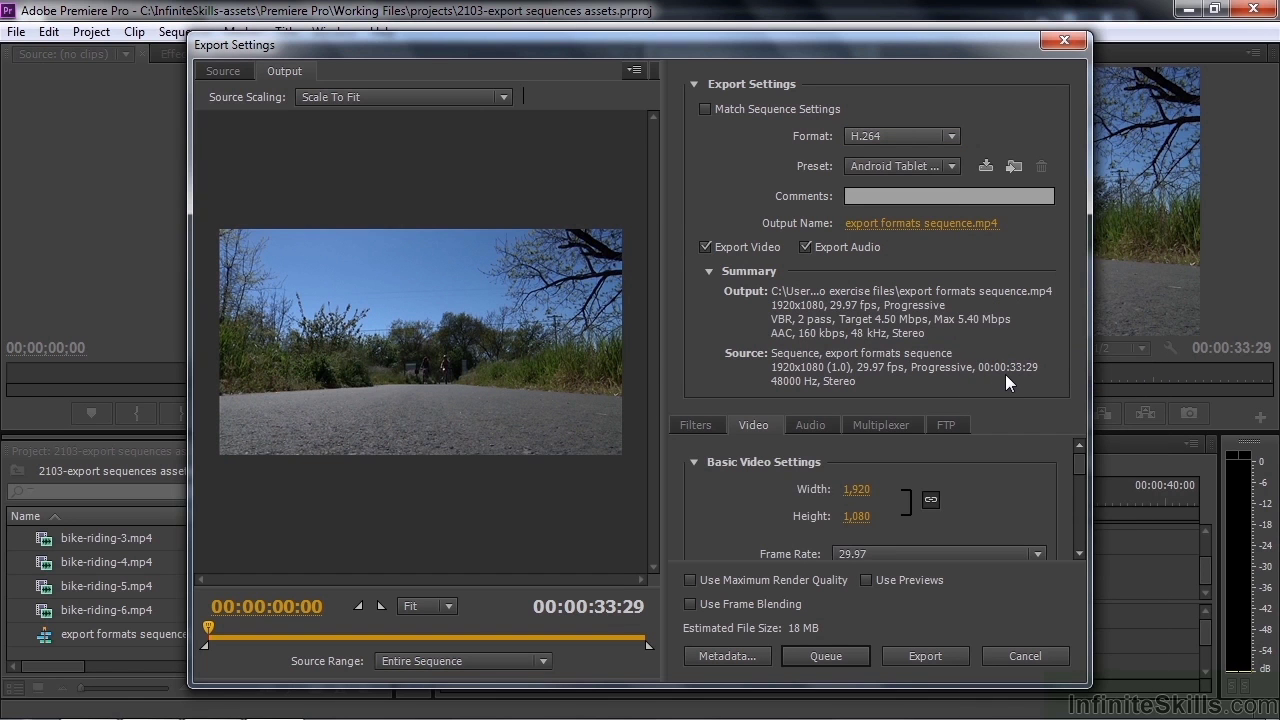
{"action": "left_click", "coordinate": [951, 166]}
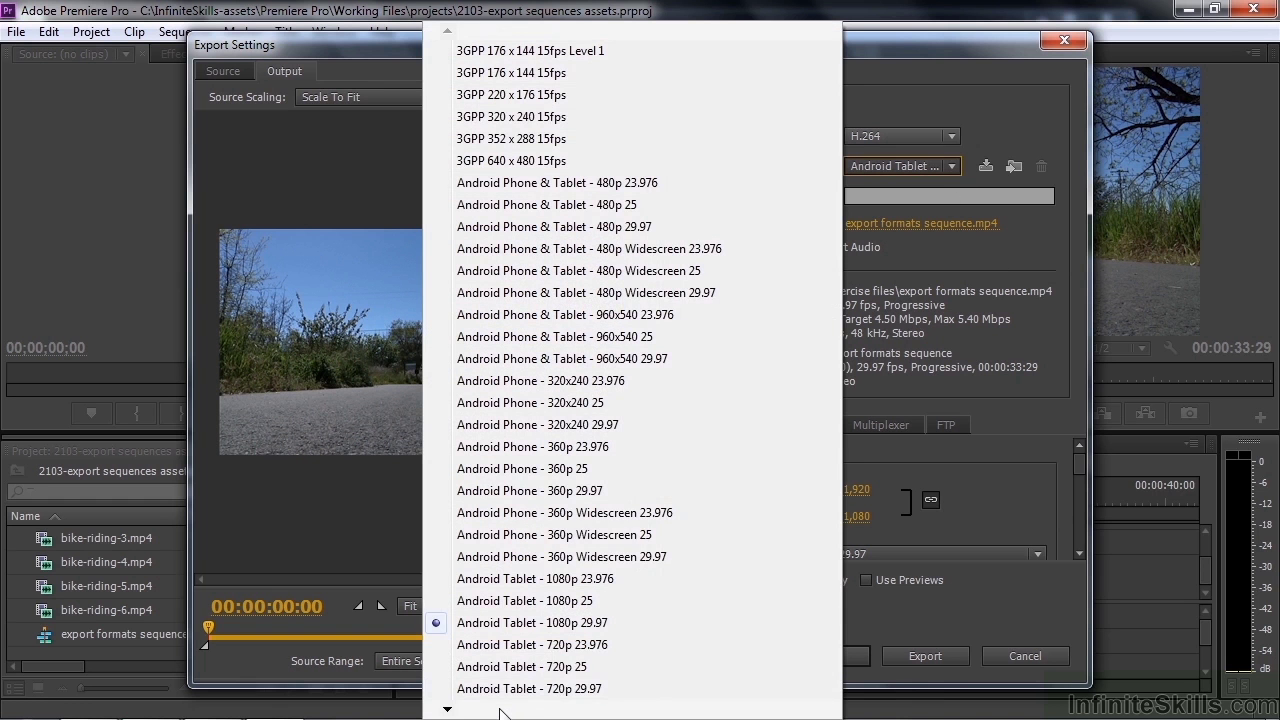
{"action": "mouse_move", "coordinate": [503, 712]}
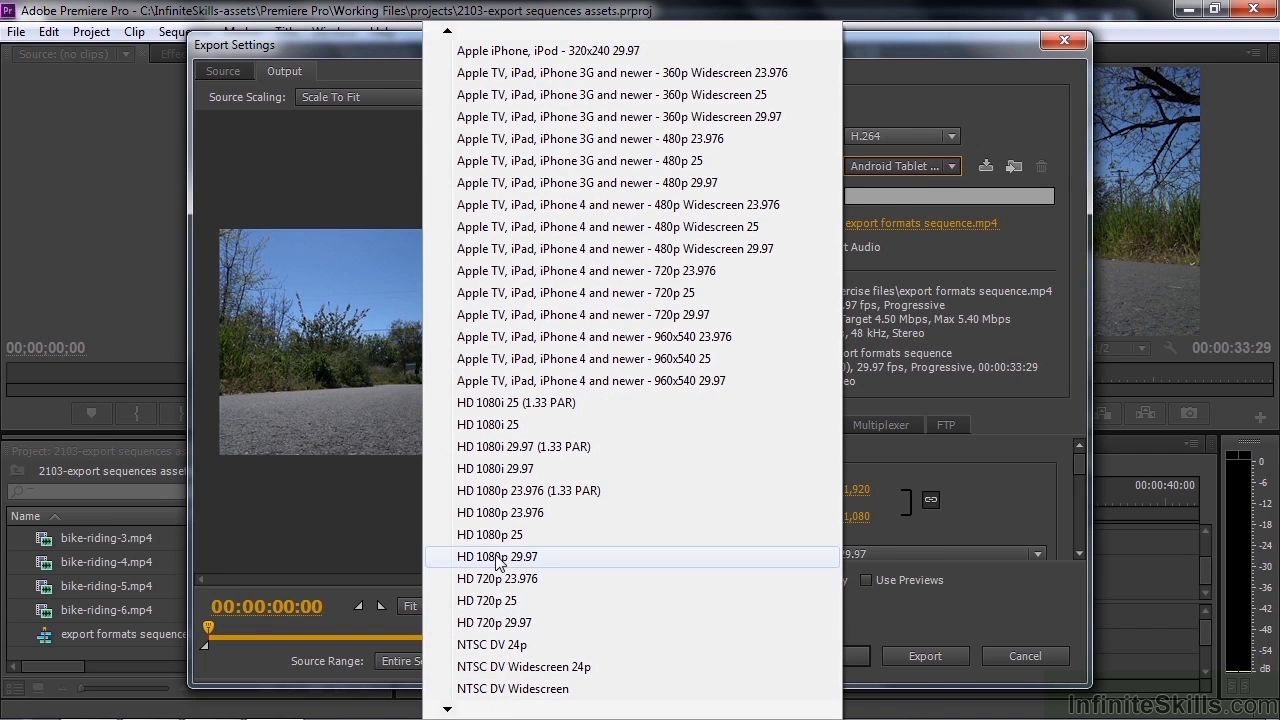
{"action": "left_click", "coordinate": [497, 562]}
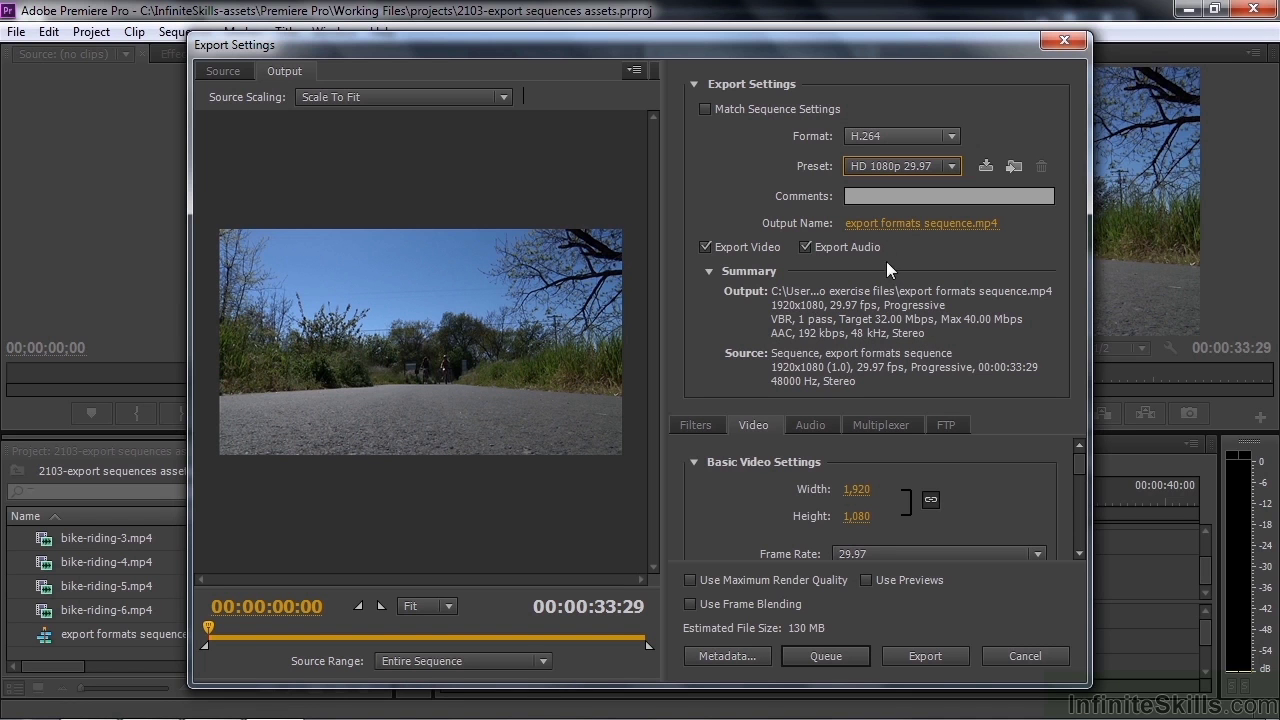
Step: Set the output file to export formats sequence-1.mp4 in the desktop folder My Premiere Pro exercise files
{"action": "left_click", "coordinate": [893, 224]}
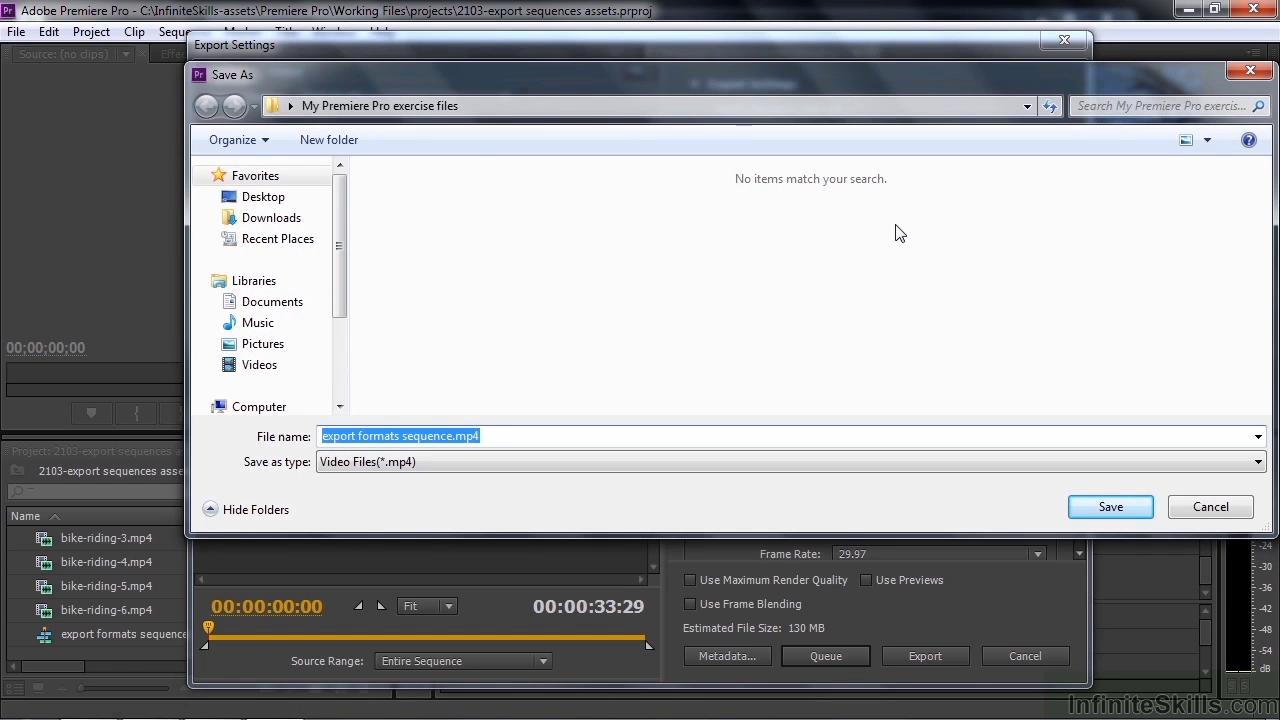
{"action": "left_click", "coordinate": [262, 198]}
{"action": "left_click", "coordinate": [668, 242]}
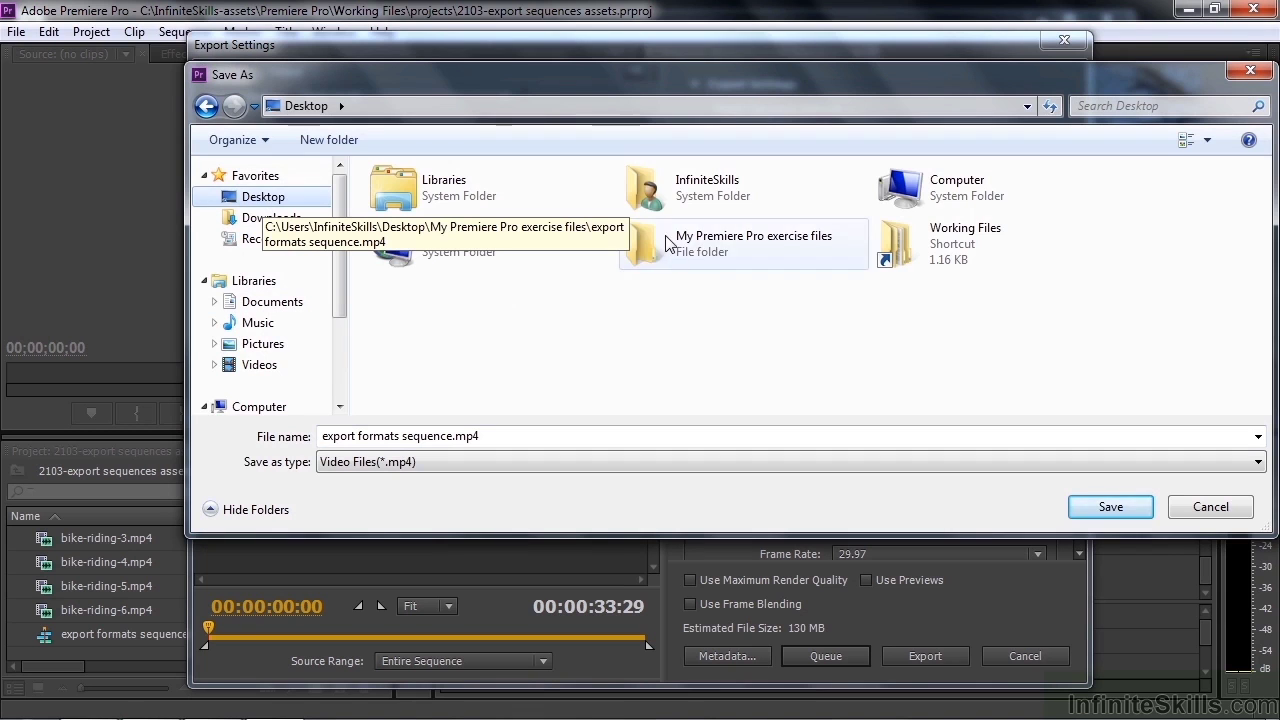
{"action": "left_click", "coordinate": [1107, 509]}
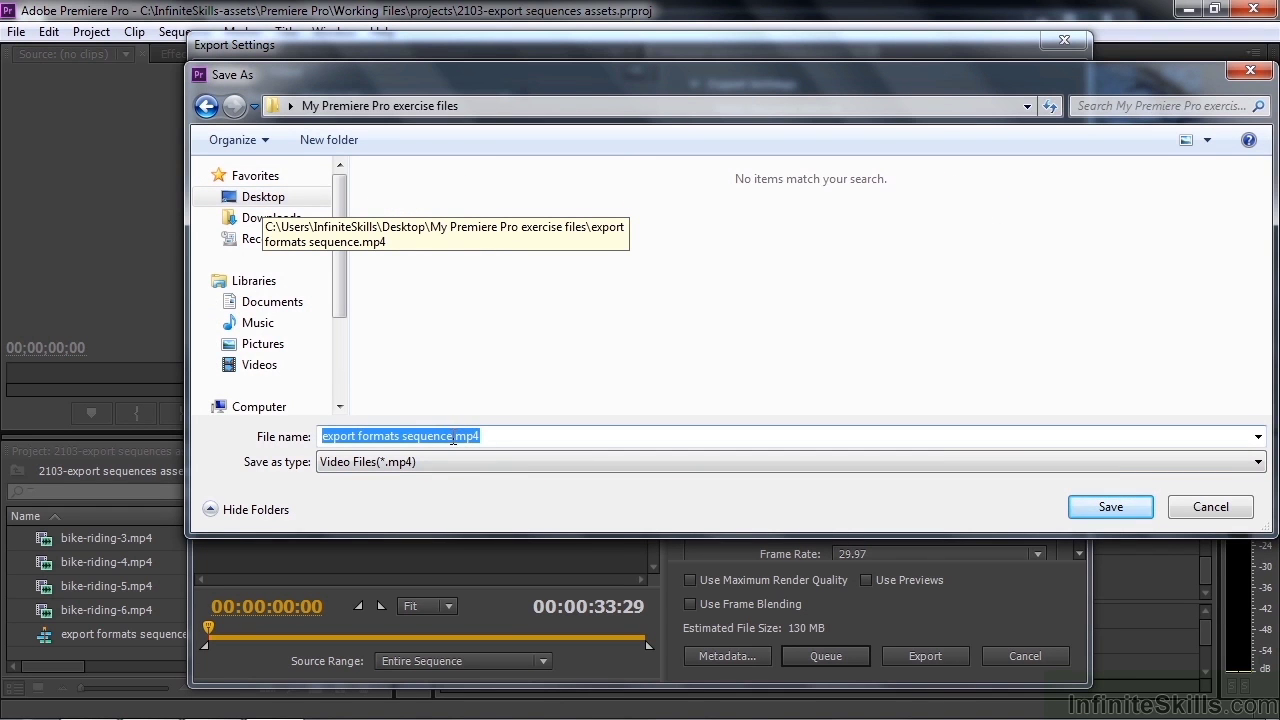
{"action": "left_click", "coordinate": [452, 435]}
{"action": "type", "text": "-1"}
{"action": "left_click", "coordinate": [1110, 507]}
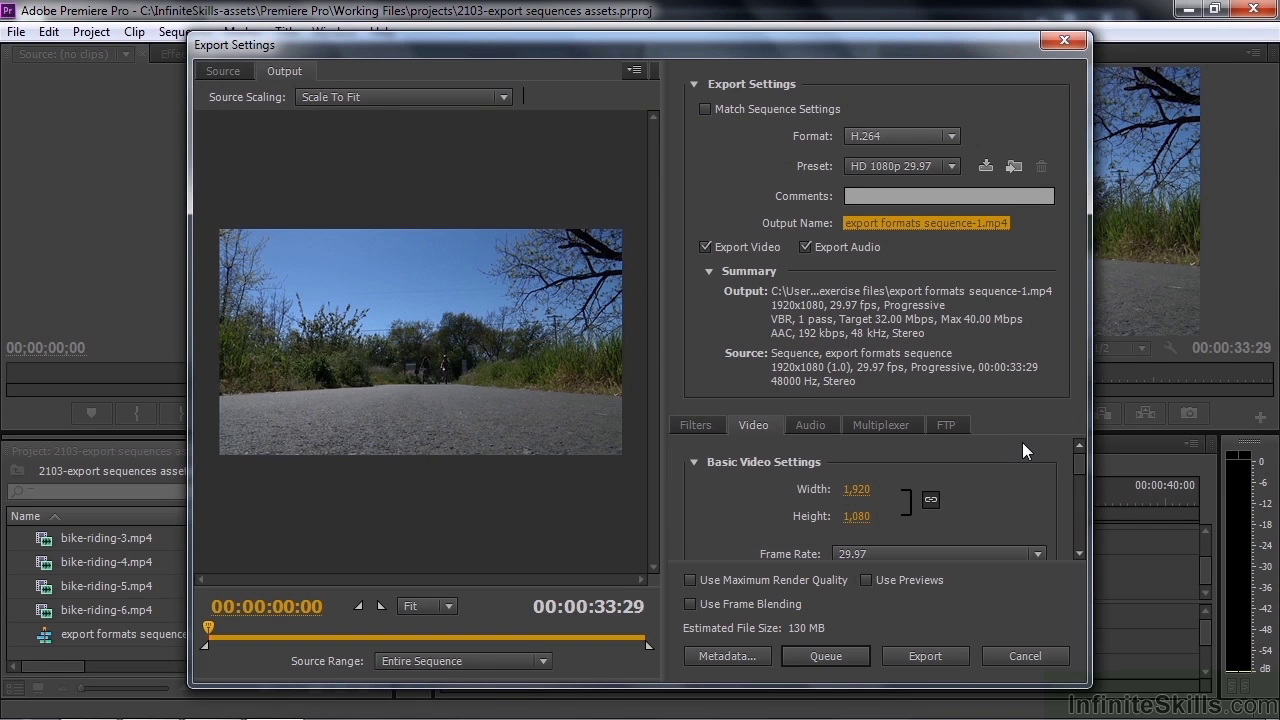
Step: Examine the H.264 video settings, including the available bitrate encoding options
{"action": "left_click", "coordinate": [742, 424]}
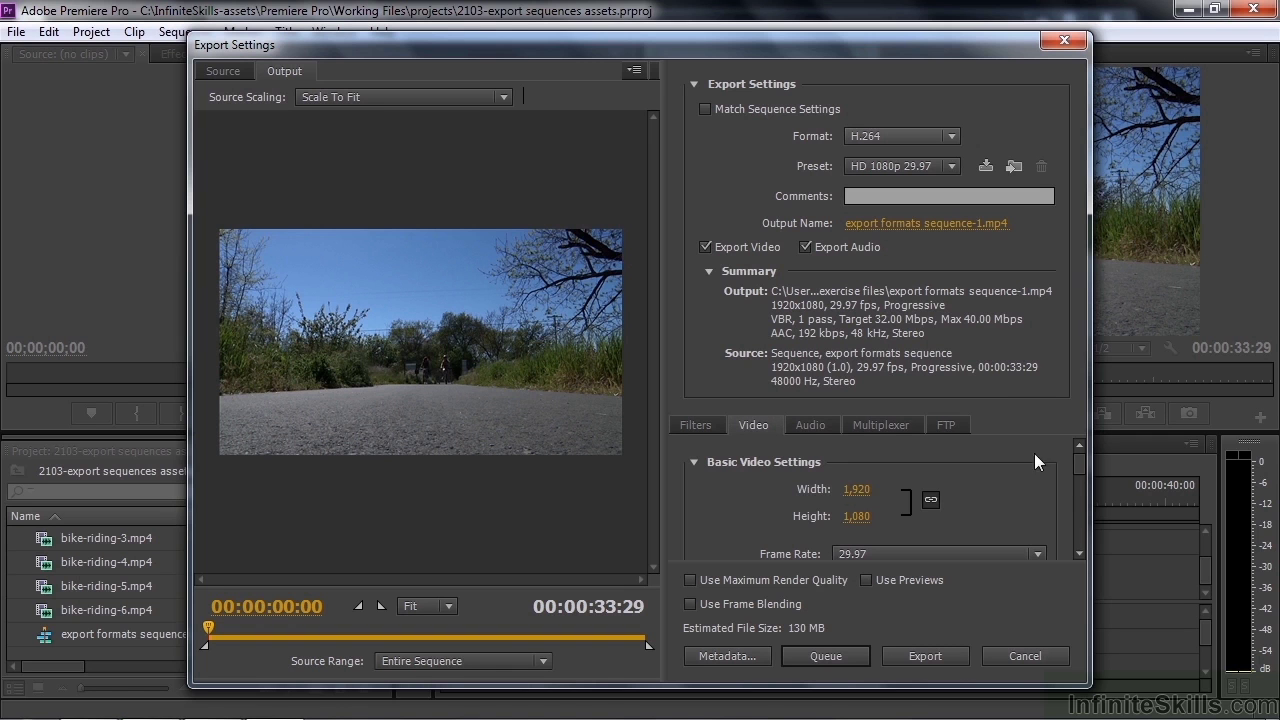
{"action": "mouse_move", "coordinate": [1078, 460]}
{"action": "left_mouse_down"}
{"action": "mouse_move", "coordinate": [1078, 471]}
{"action": "mouse_move", "coordinate": [1082, 450]}
{"action": "left_mouse_up"}
{"action": "left_click_drag", "start_coordinate": [1077, 463], "coordinate": [1046, 499]}
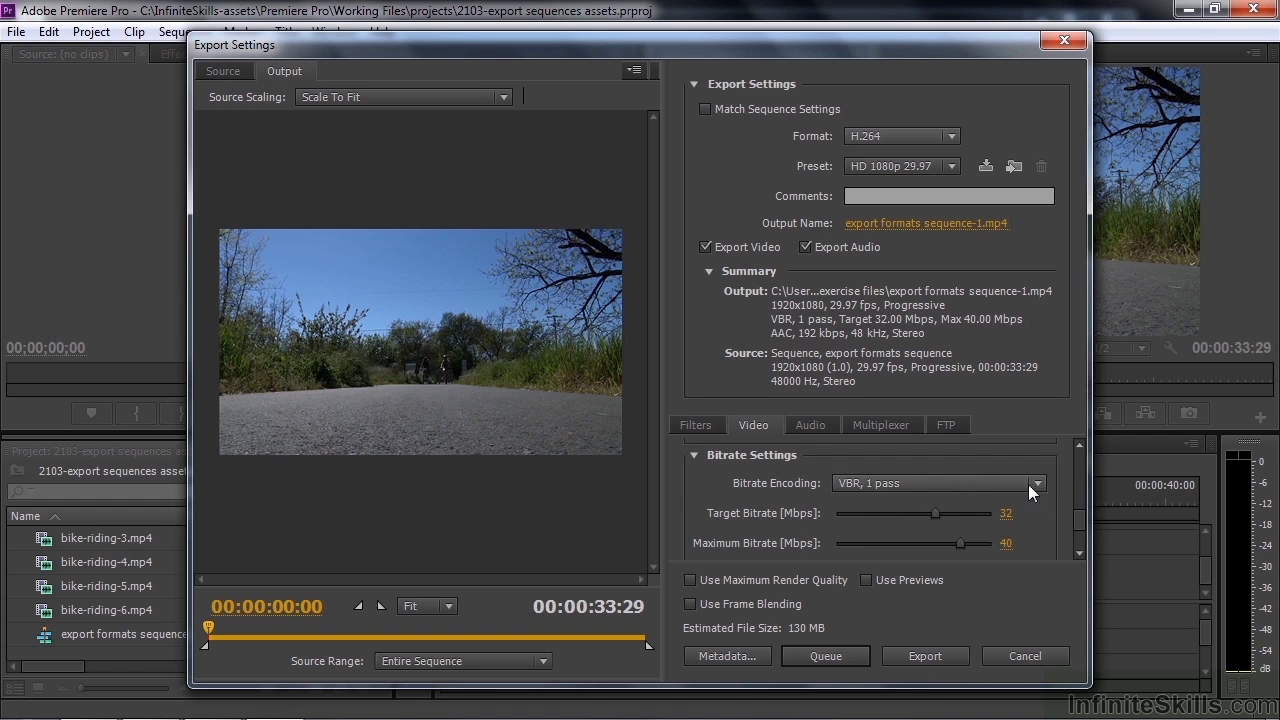
{"action": "left_click", "coordinate": [1030, 487]}
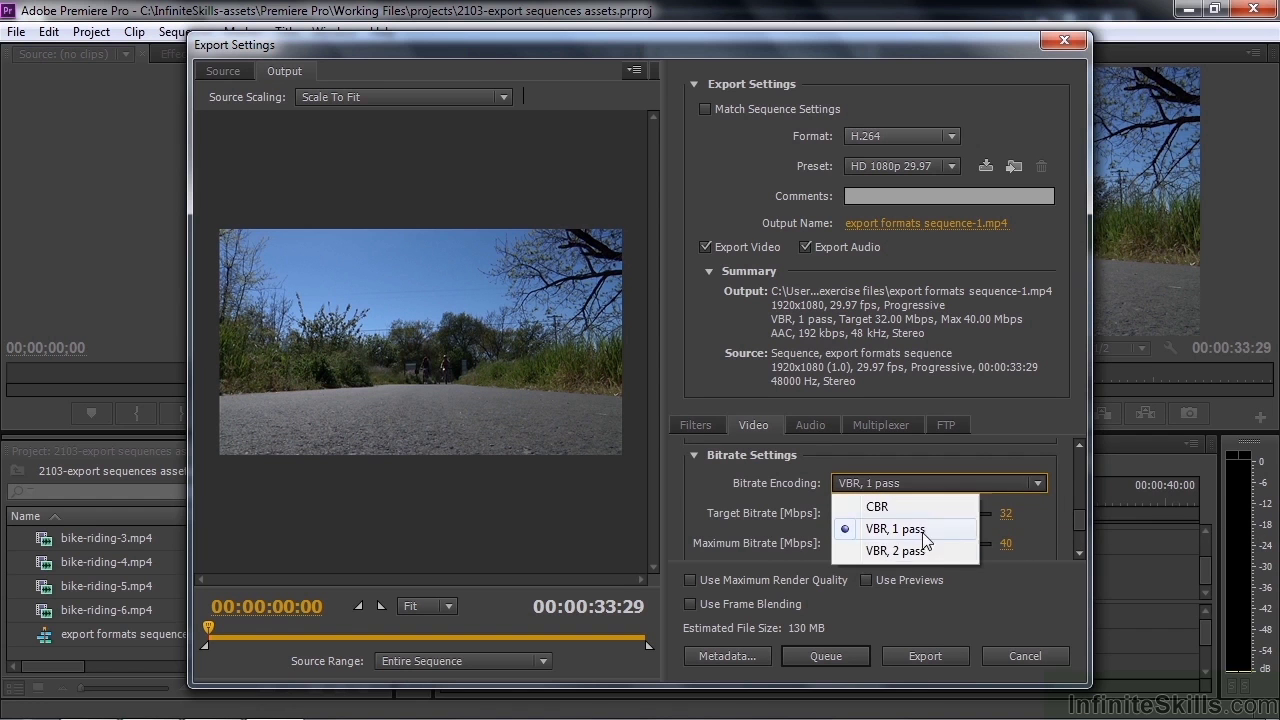
{"action": "left_click", "coordinate": [1041, 485]}
{"action": "left_click_drag", "start_coordinate": [1076, 513], "coordinate": [1031, 474]}
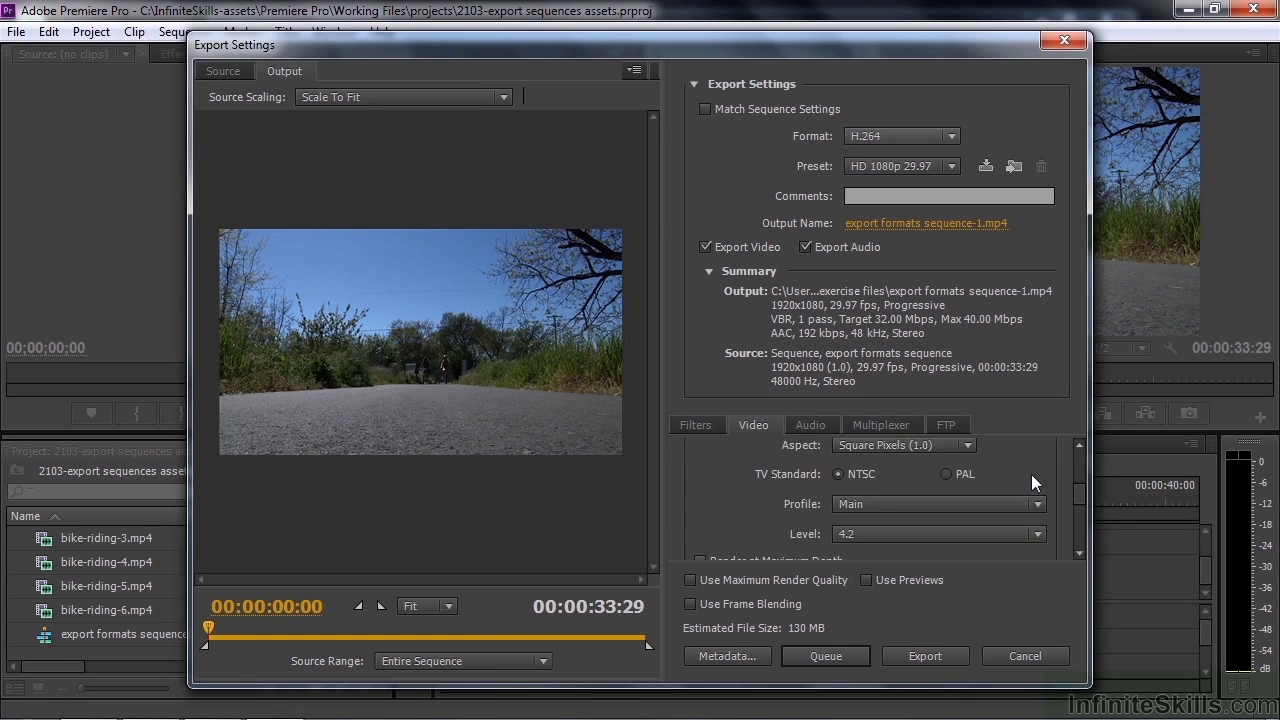
Step: Examine the audio export settings, including the available audio codecs and bitrates
{"action": "left_click", "coordinate": [819, 424]}
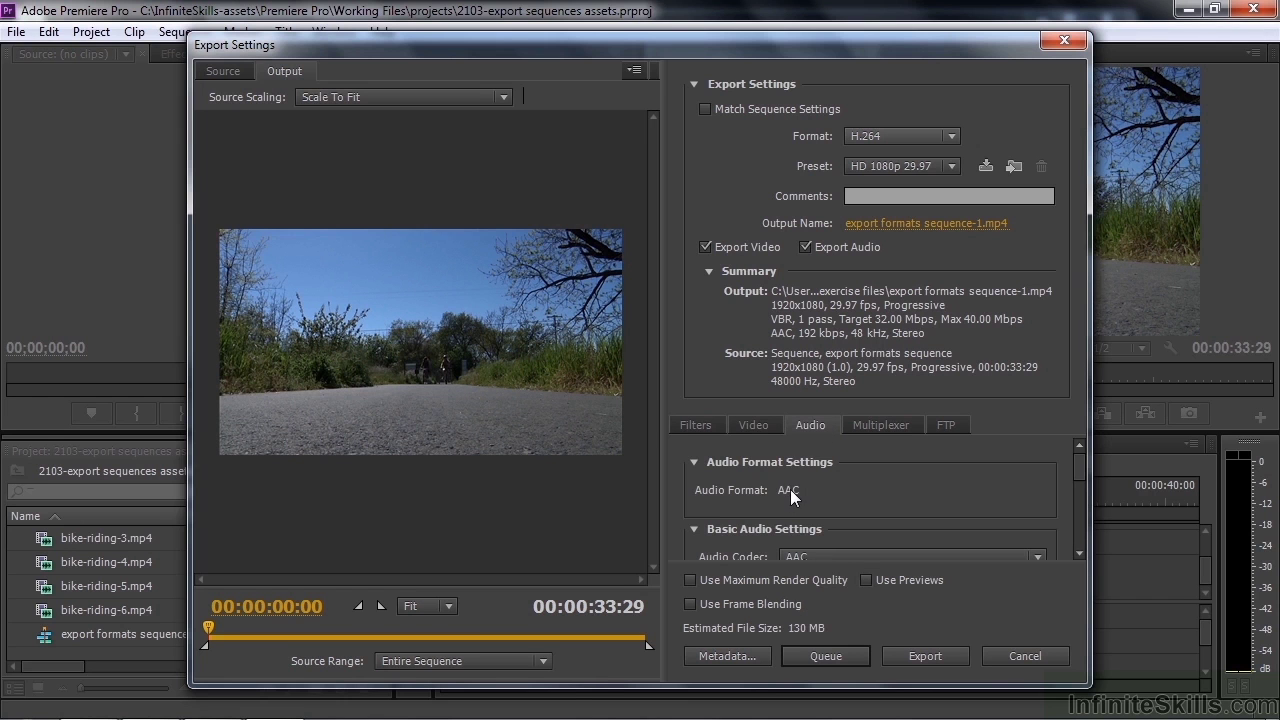
{"action": "left_click_drag", "start_coordinate": [1080, 460], "coordinate": [1078, 492]}
{"action": "left_click", "coordinate": [1038, 470]}
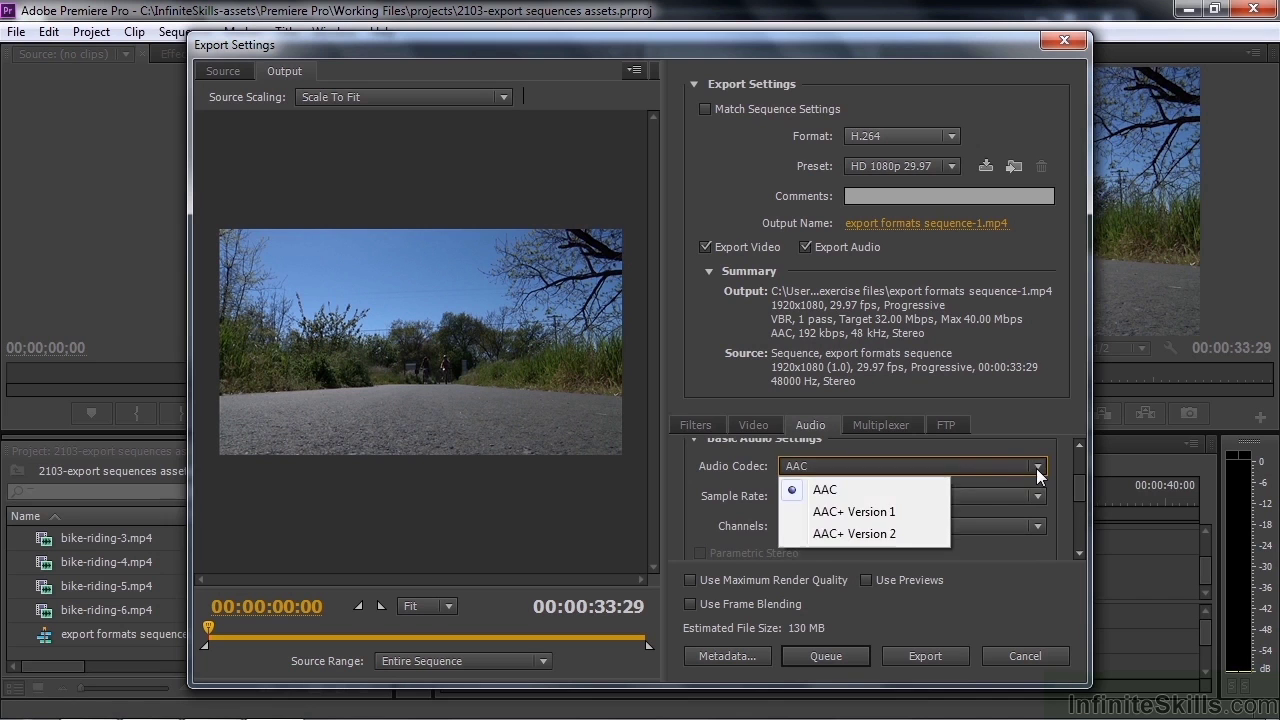
{"action": "left_click", "coordinate": [900, 490]}
{"action": "left_click_drag", "start_coordinate": [1074, 490], "coordinate": [1082, 529]}
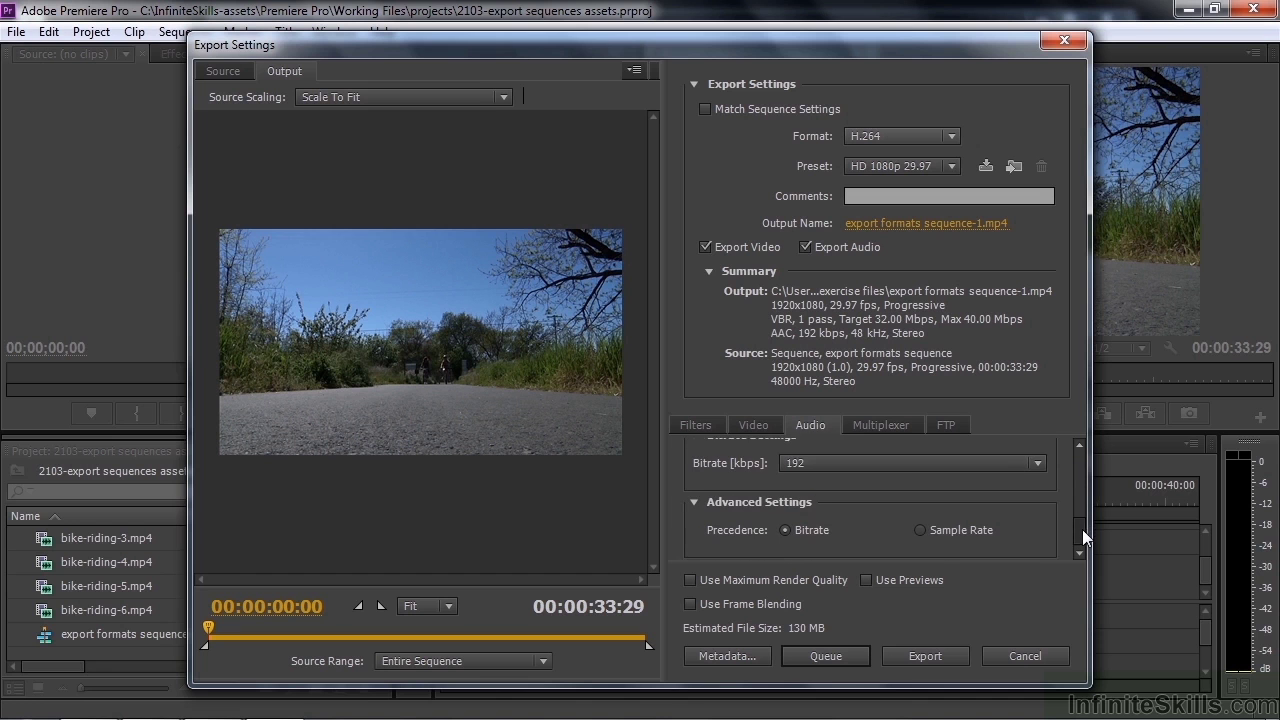
{"action": "left_click", "coordinate": [1043, 474]}
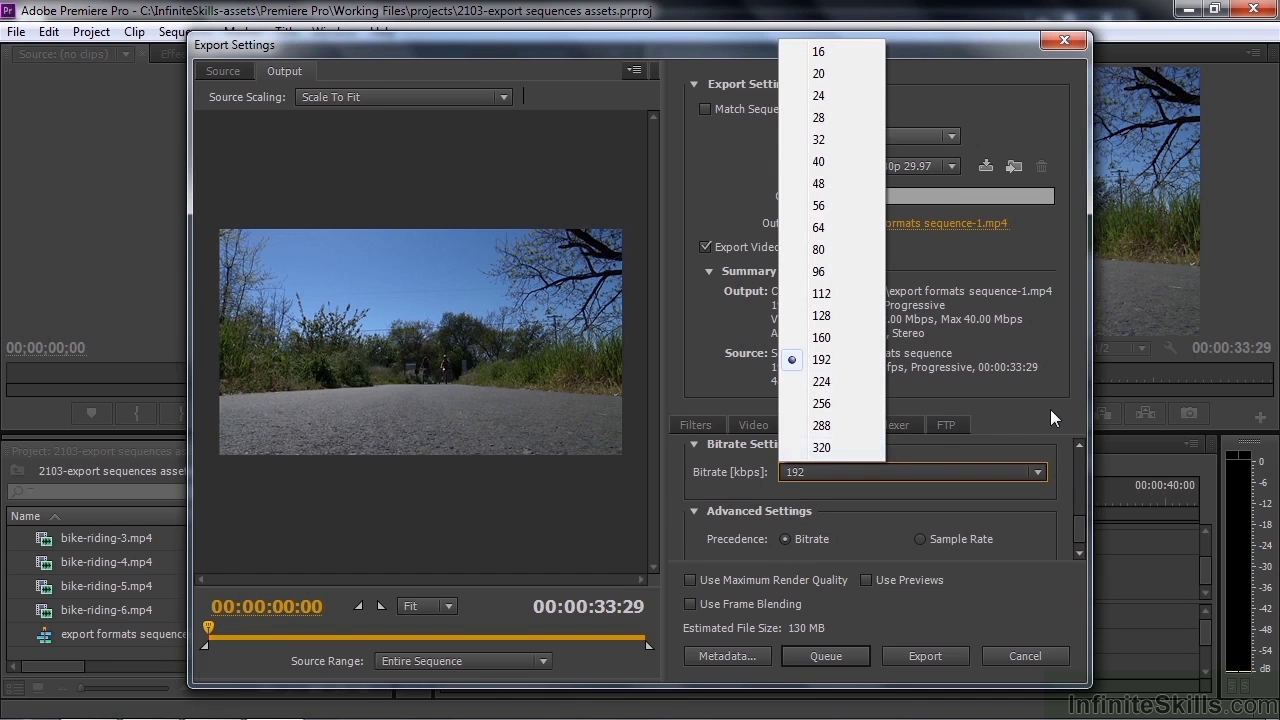
{"action": "left_click", "coordinate": [744, 423]}
Step: Set the video bitrate encoding to VBR, 2 pass and save the export settings as a preset named VBR 2
{"action": "left_click", "coordinate": [744, 423]}
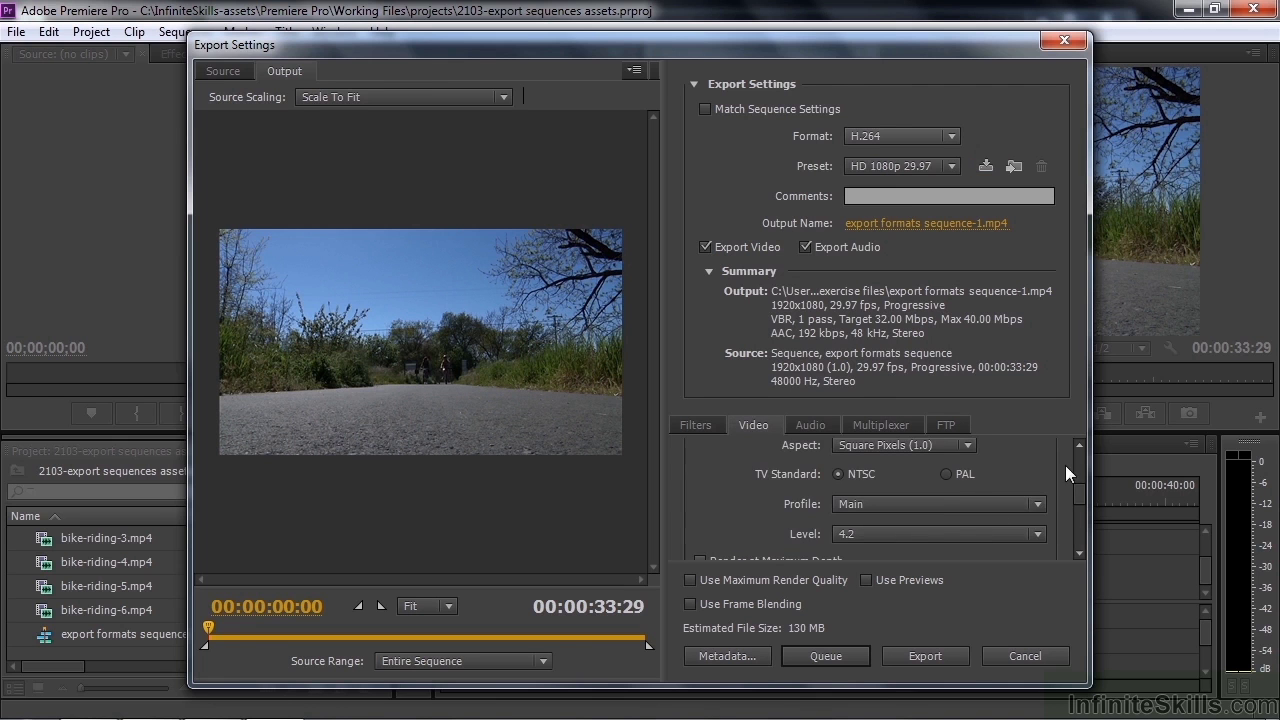
{"action": "left_click_drag", "start_coordinate": [1077, 491], "coordinate": [1080, 519]}
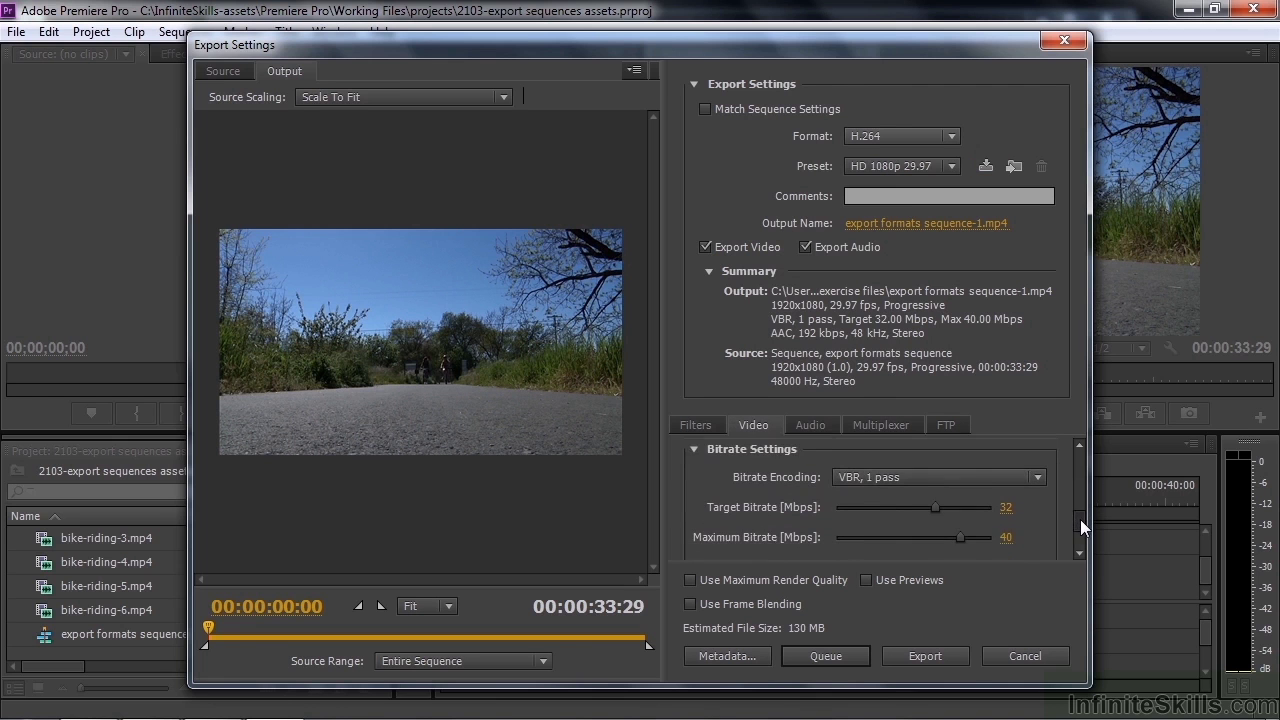
{"action": "left_click", "coordinate": [1041, 468]}
{"action": "left_click", "coordinate": [928, 532]}
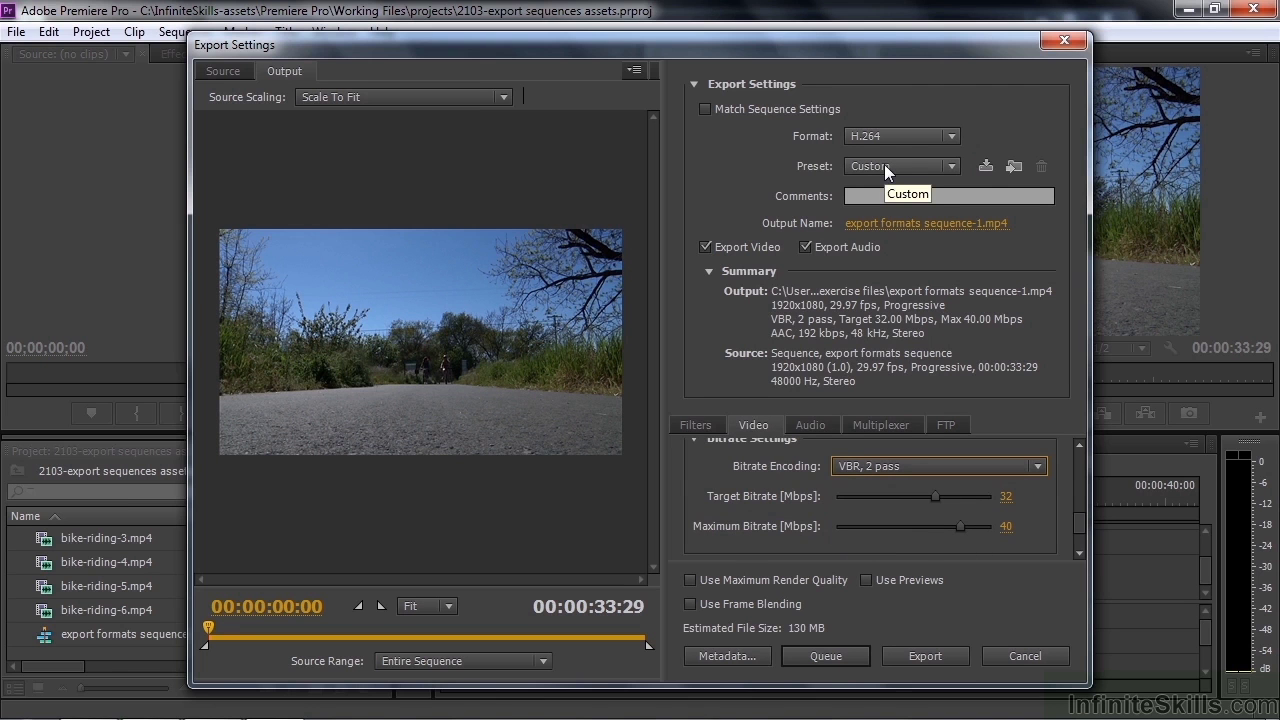
{"action": "left_click", "coordinate": [986, 166]}
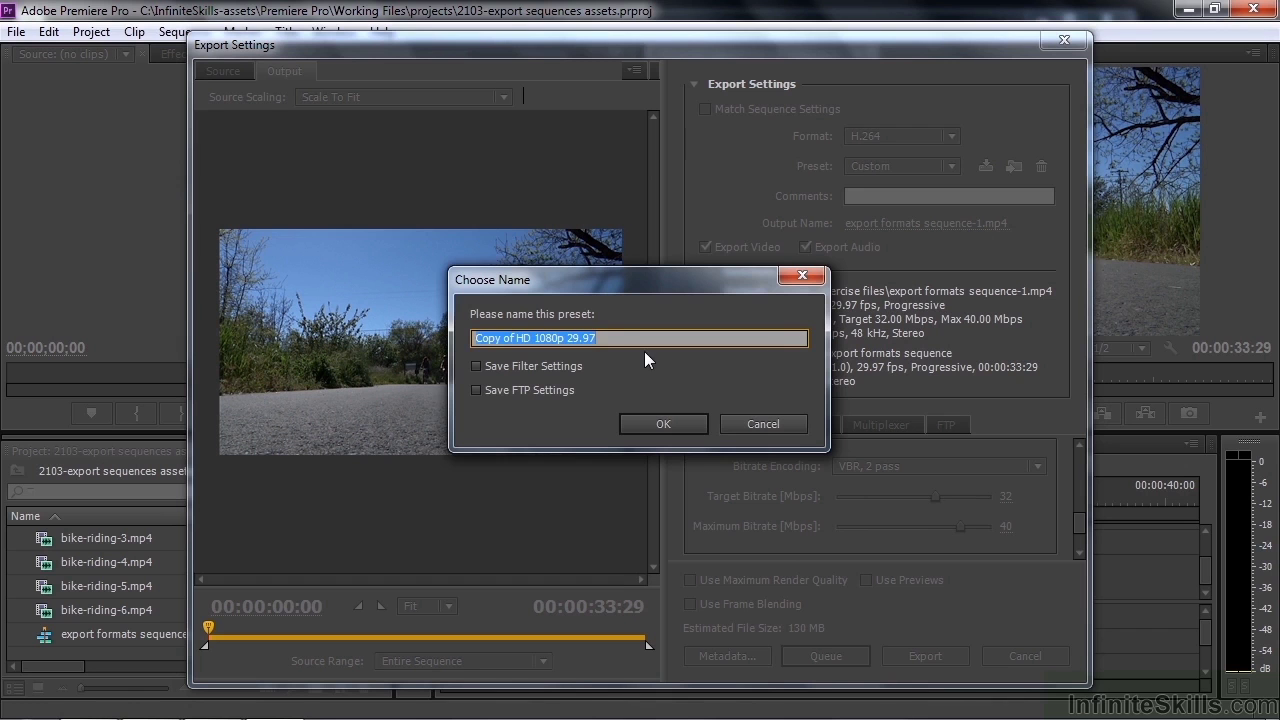
{"action": "type", "text": "VBR 2"}
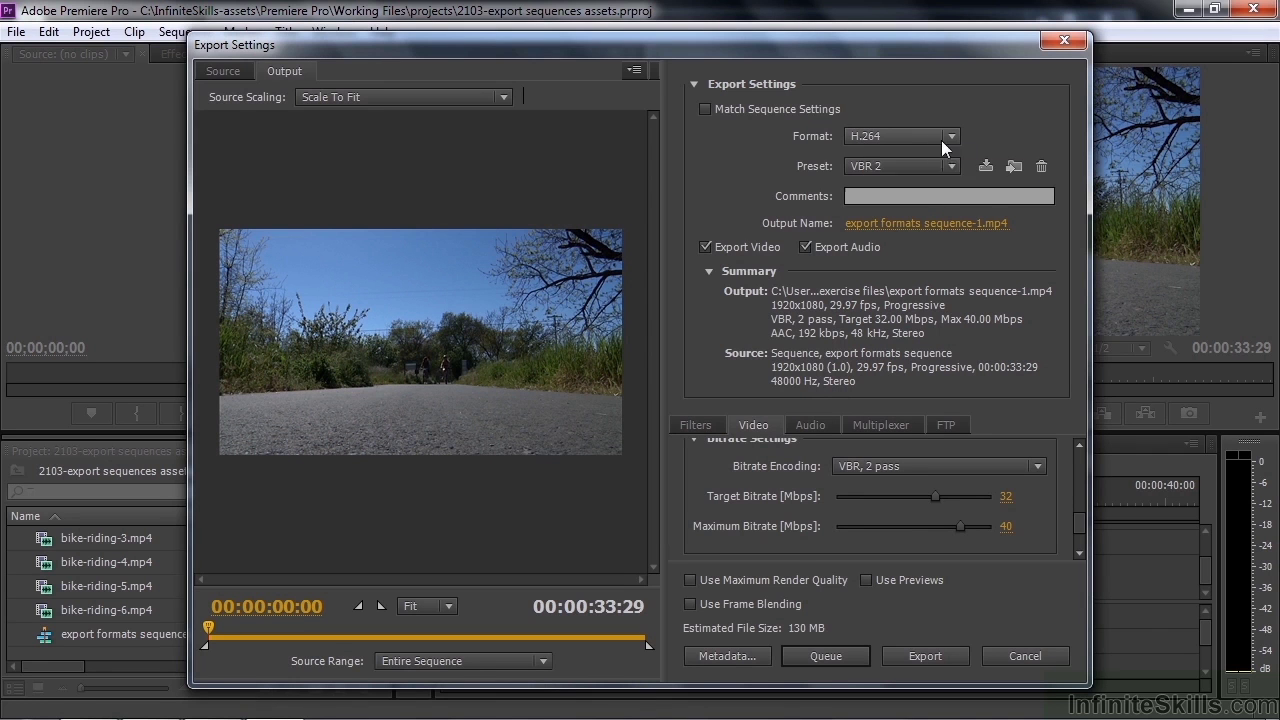
Step: Try a target bitrate of 21.4 Mbps with a 32 Mbps maximum, and restore the VBR 2 preset
{"action": "left_click", "coordinate": [951, 168]}
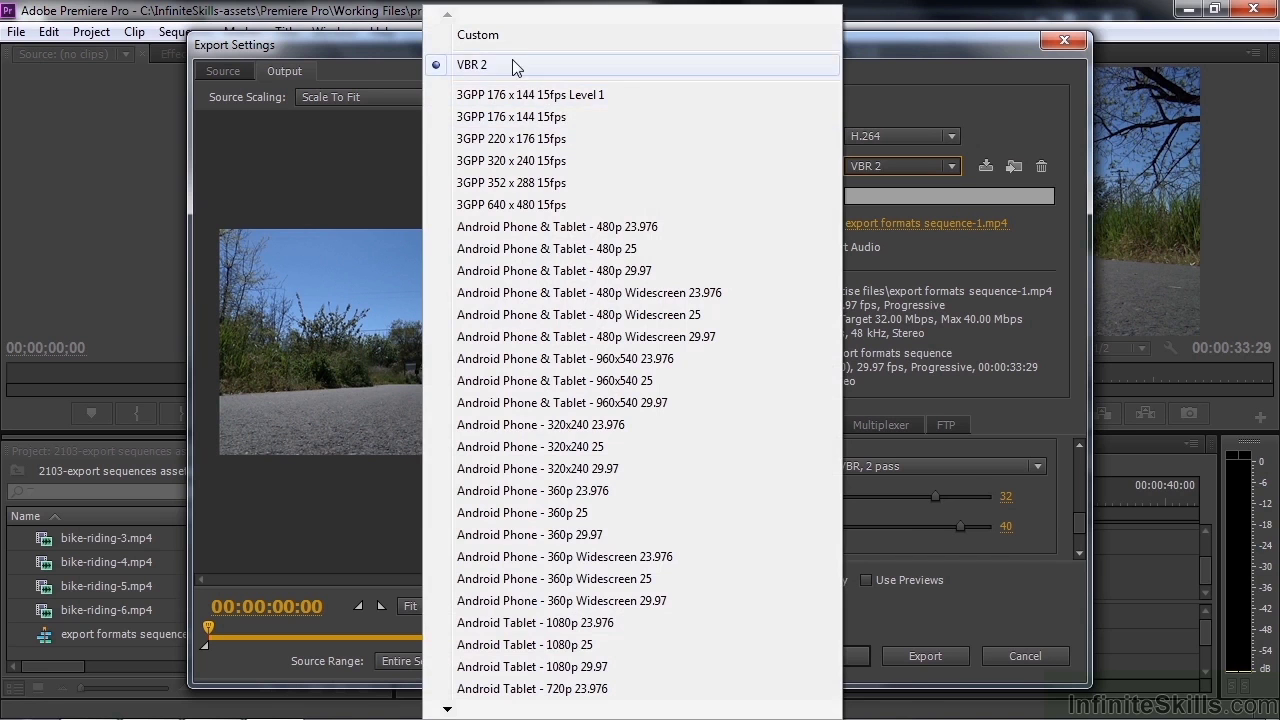
{"action": "left_click", "coordinate": [981, 106]}
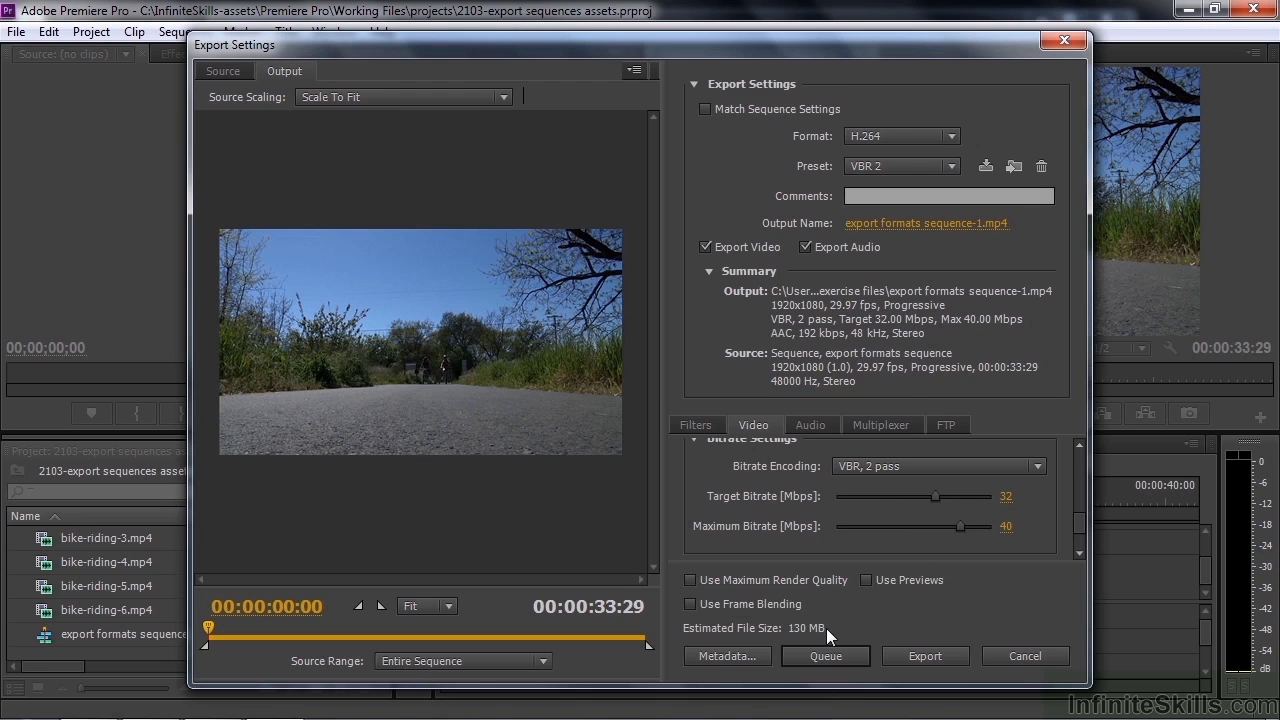
{"action": "left_click_drag", "start_coordinate": [959, 527], "coordinate": [901, 497]}
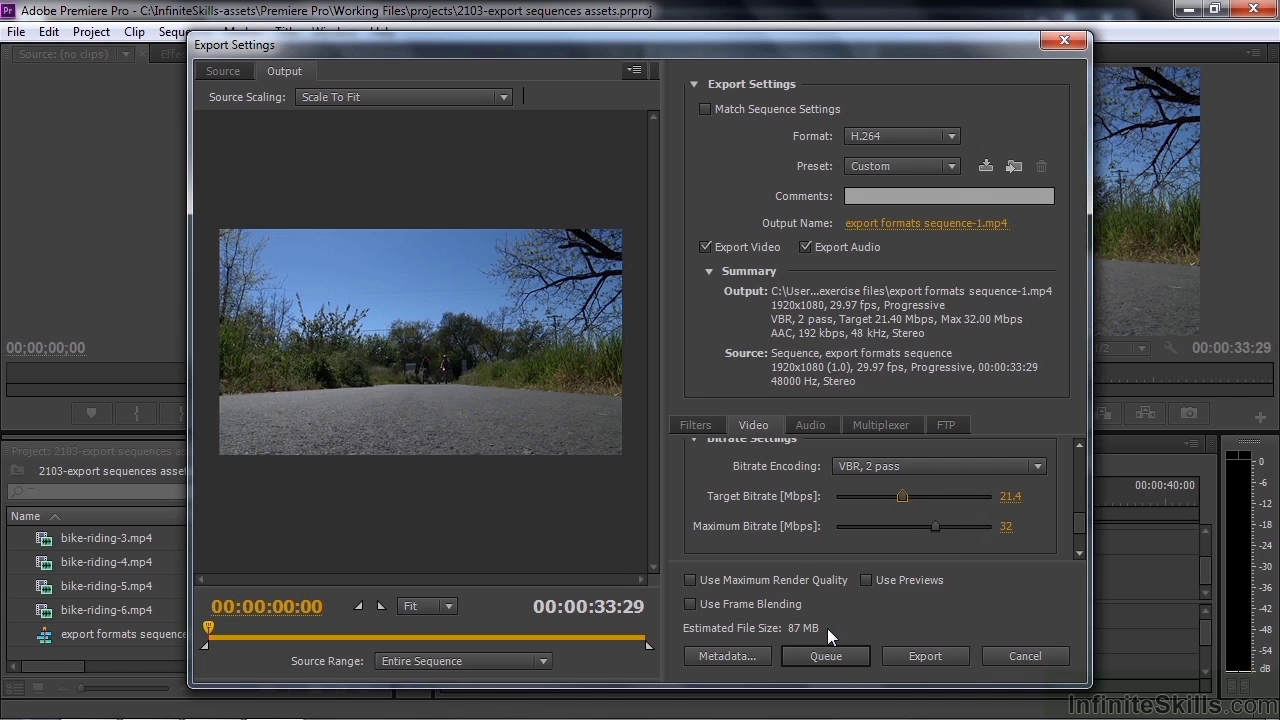
{"action": "left_click", "coordinate": [951, 166]}
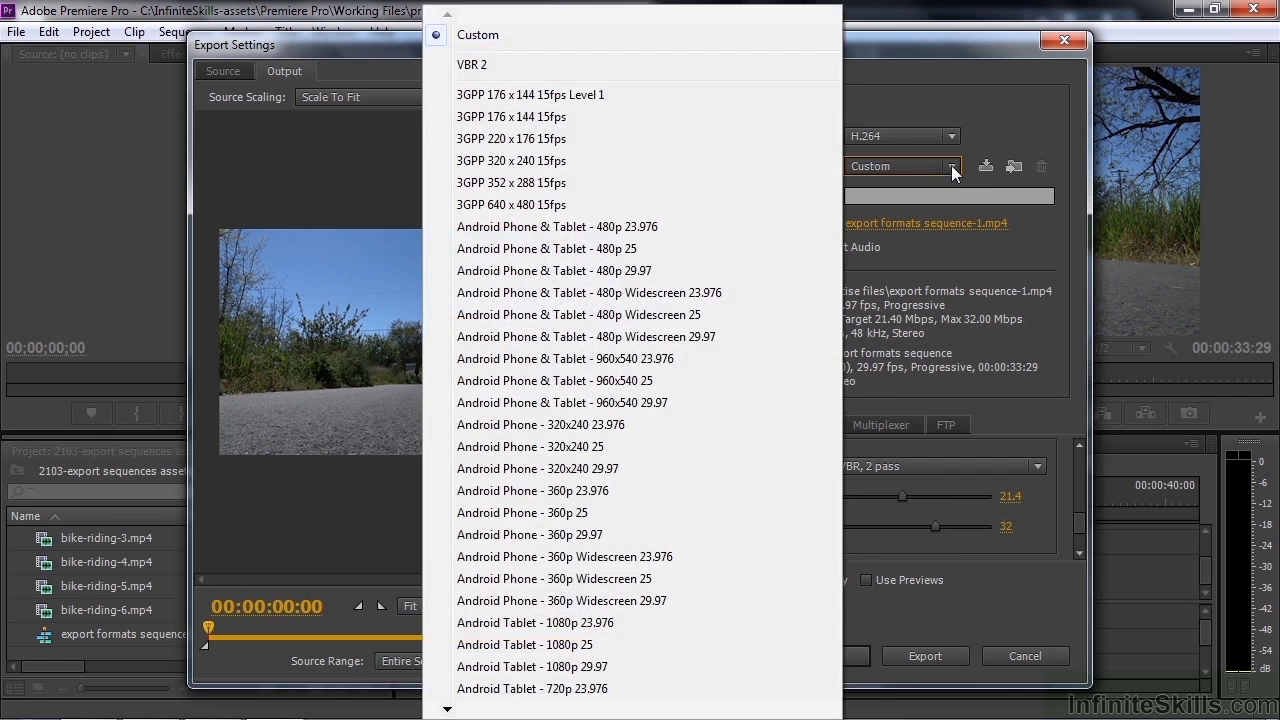
{"action": "left_click", "coordinate": [546, 73]}
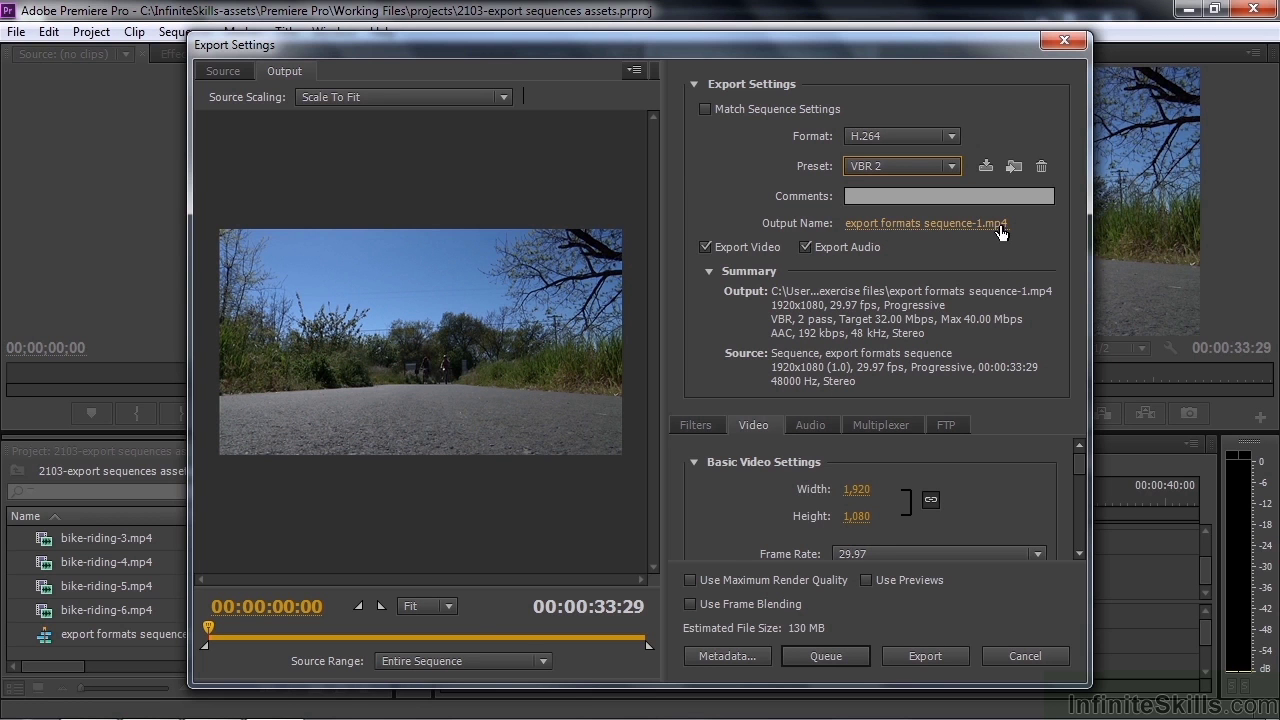
Step: Queue the sequence export in Adobe Media Encoder and return to Premiere Pro
{"action": "left_click", "coordinate": [845, 652]}
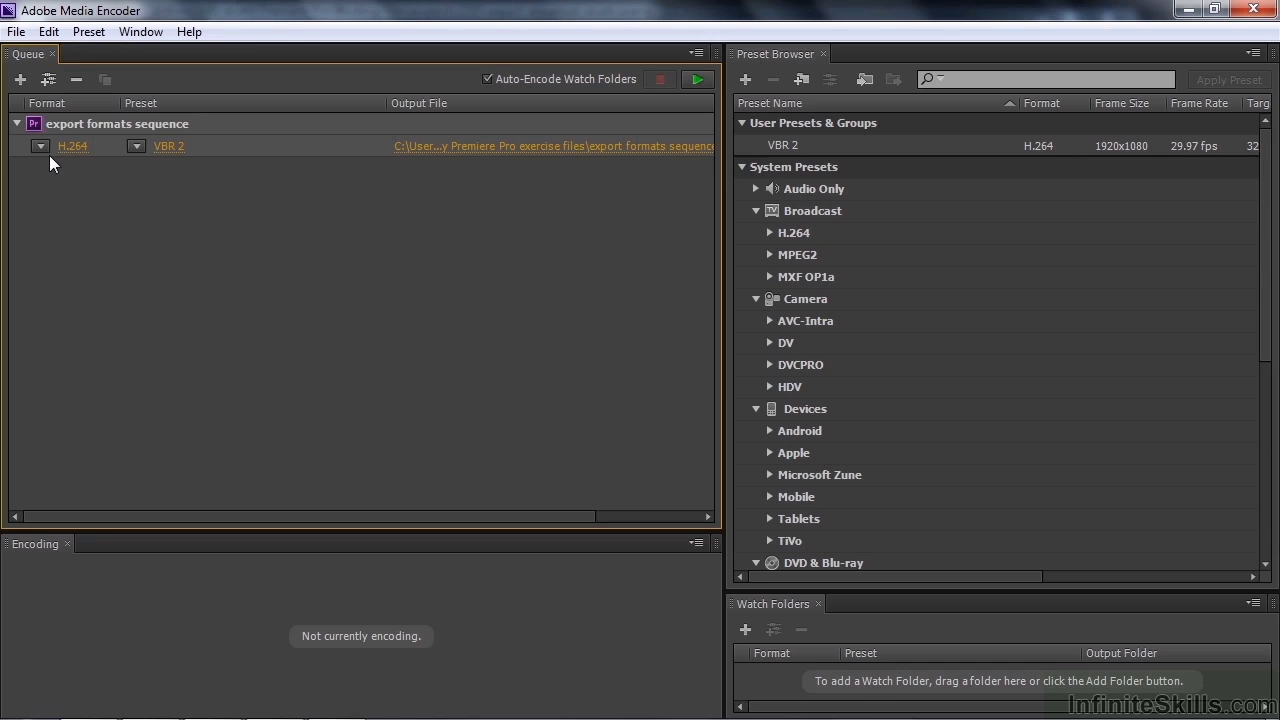
{"action": "left_click", "coordinate": [1189, 11]}
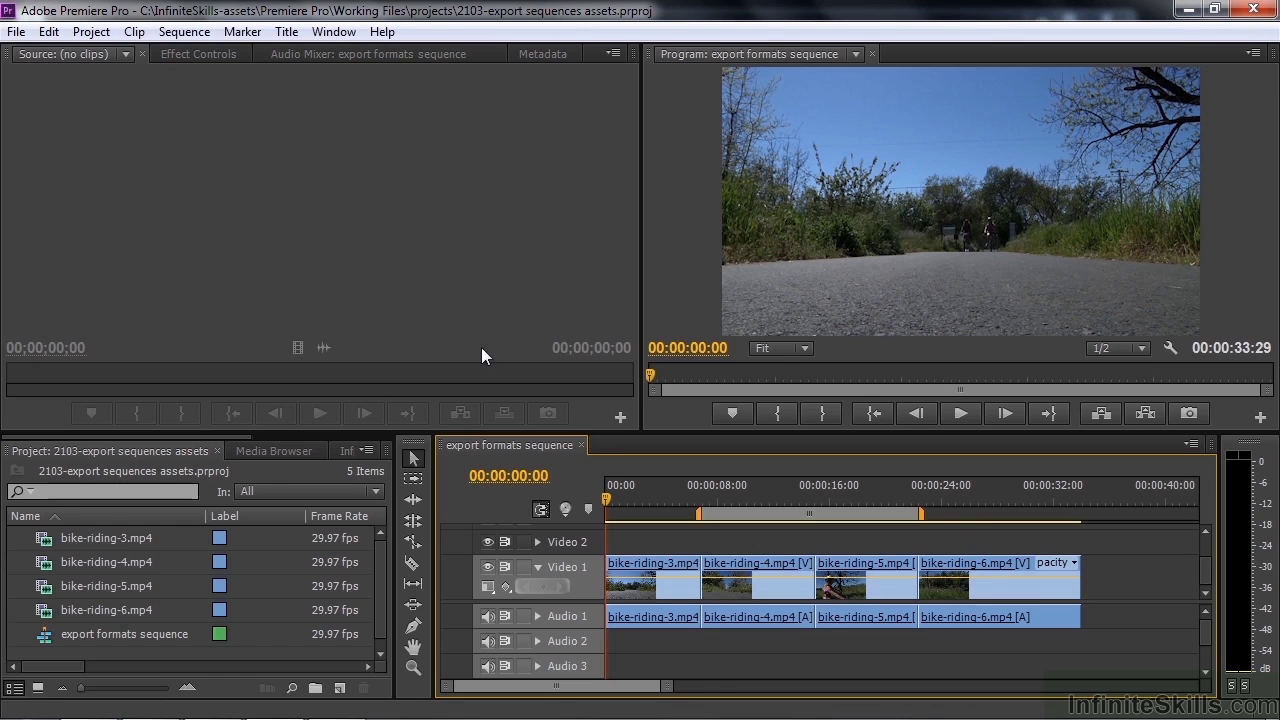
Step: Start a media export of the bike-riding-3.mp4 project clip and set its format to QuickTime
{"action": "left_click", "coordinate": [48, 545]}
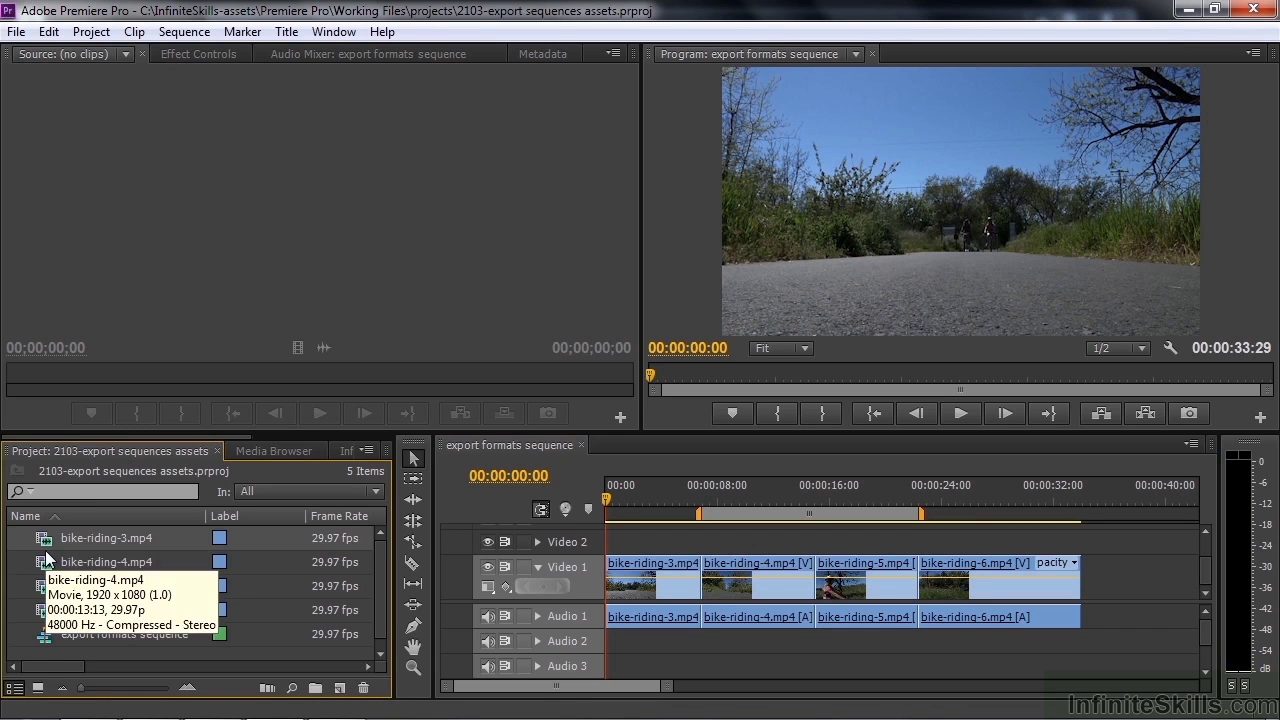
{"action": "left_click", "coordinate": [12, 31]}
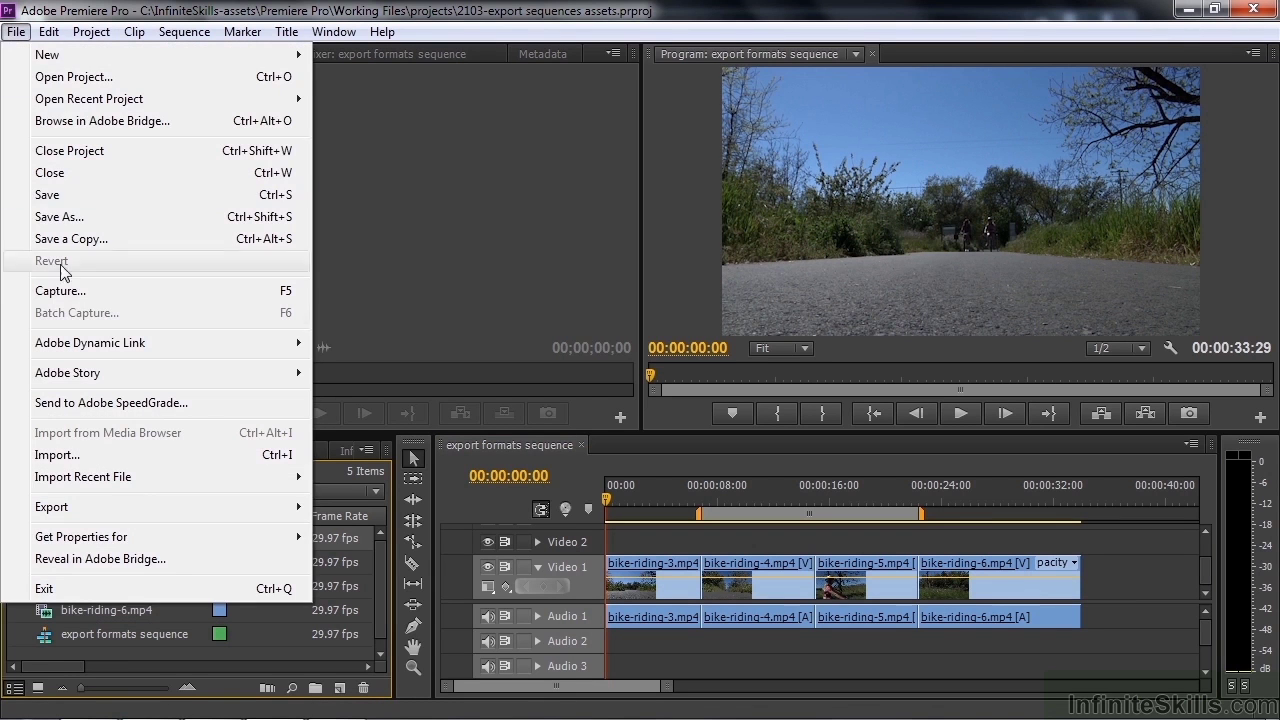
{"action": "mouse_move", "coordinate": [98, 508]}
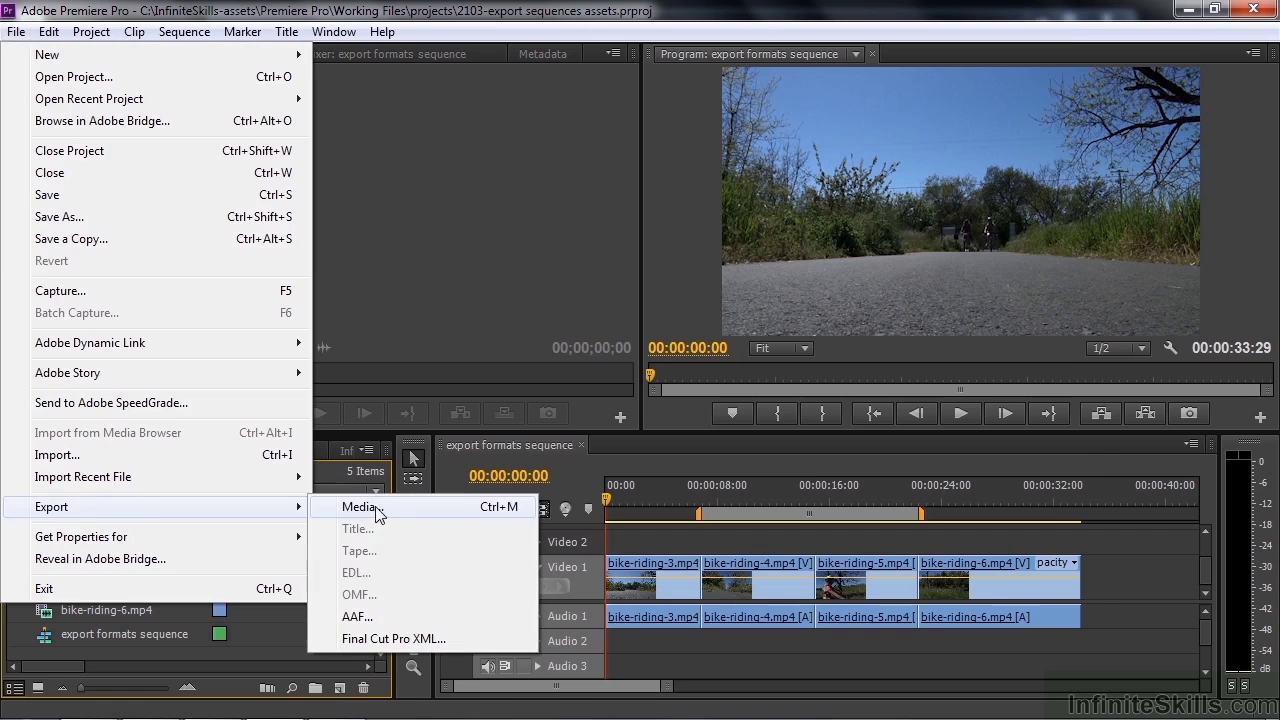
{"action": "left_click", "coordinate": [372, 507]}
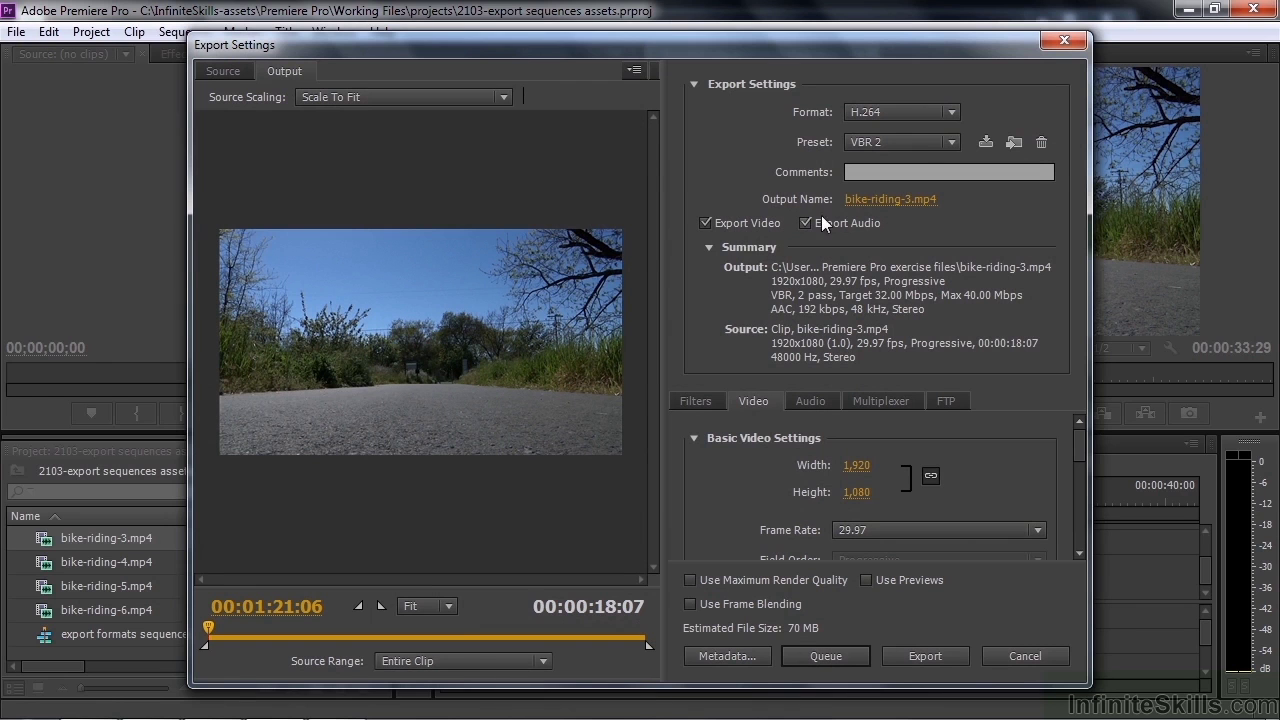
{"action": "left_click", "coordinate": [956, 118]}
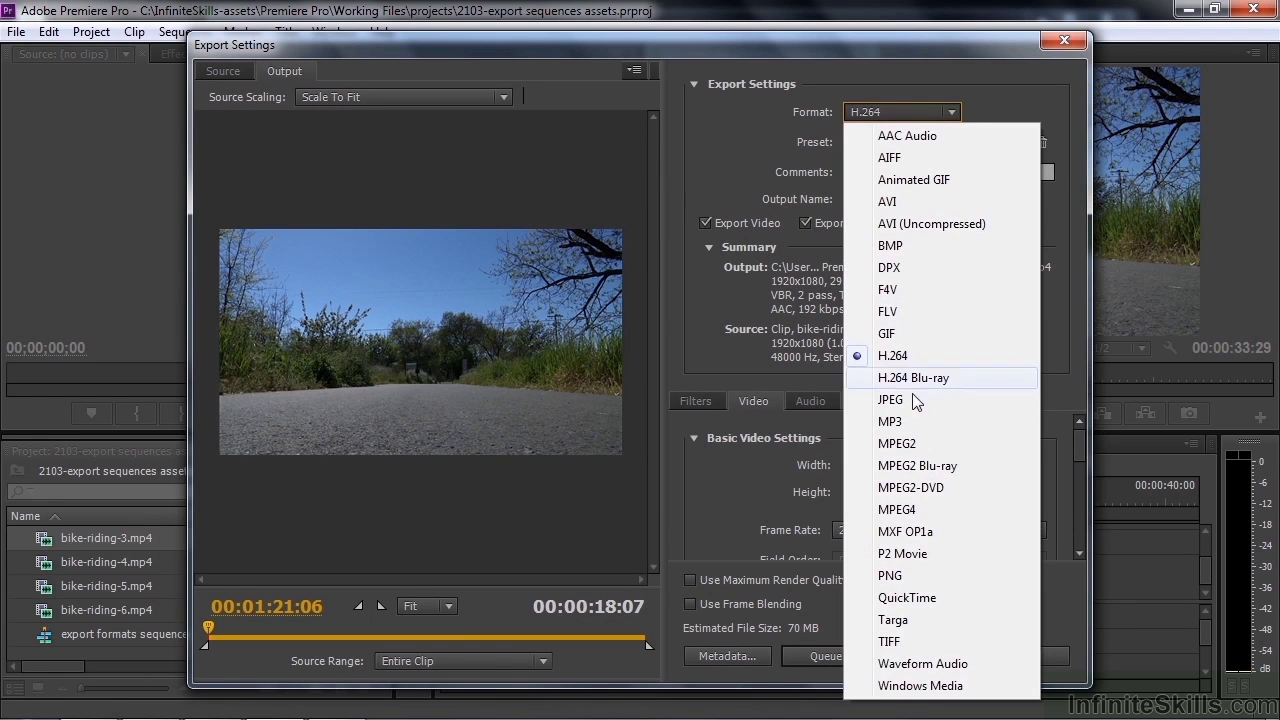
{"action": "left_click", "coordinate": [907, 598]}
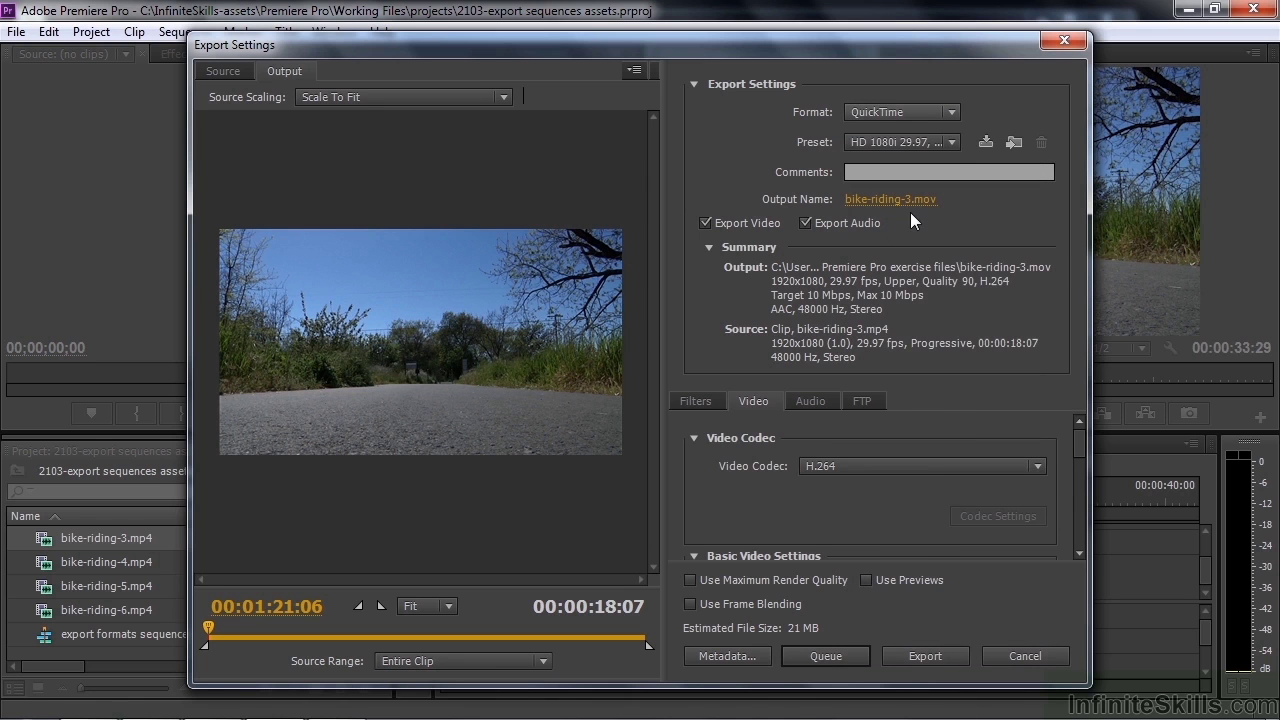
{"action": "left_click", "coordinate": [952, 142]}
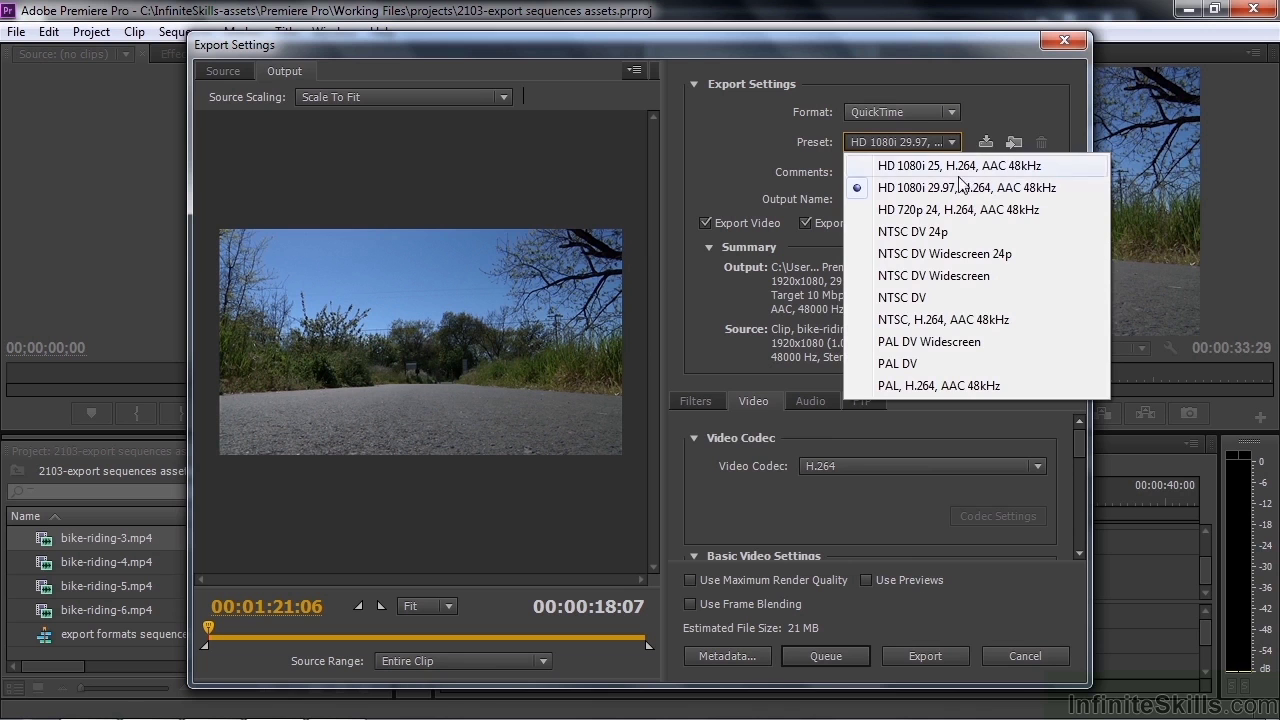
{"action": "left_click", "coordinate": [715, 308]}
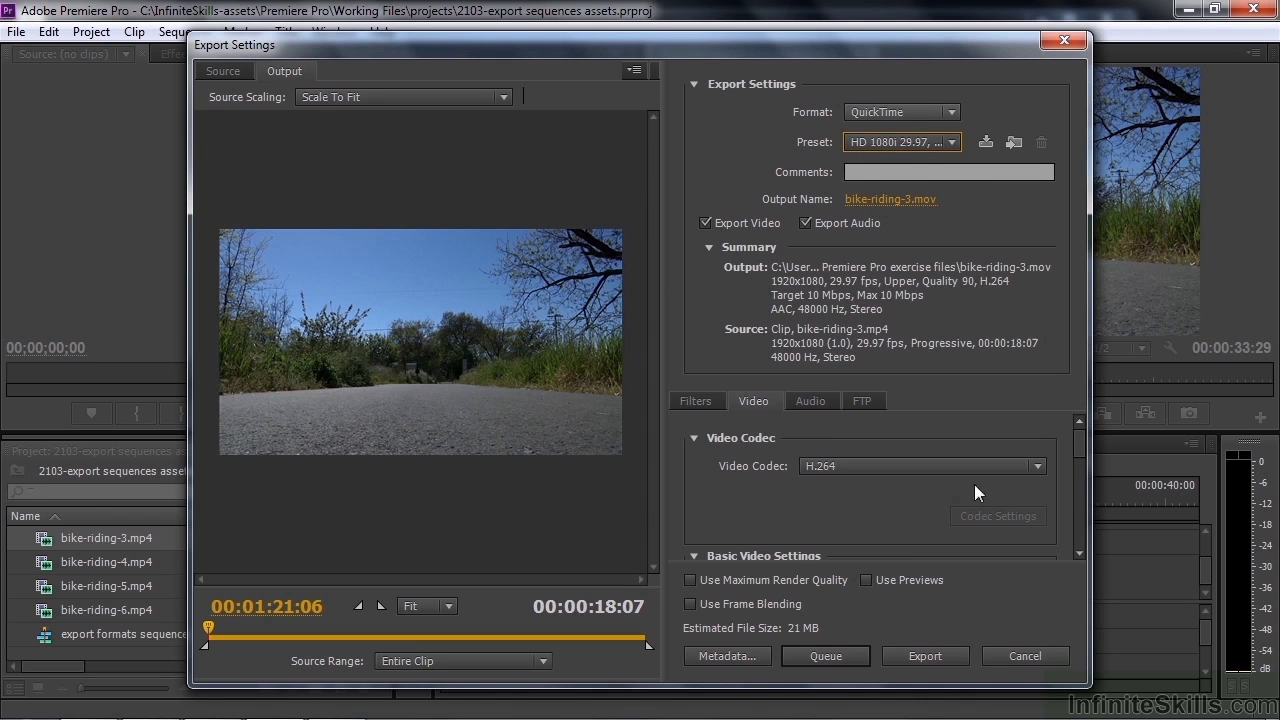
Step: Set the QuickTime video codec to Motion JPEG A and keep AAC as the audio codec
{"action": "left_click", "coordinate": [1038, 468]}
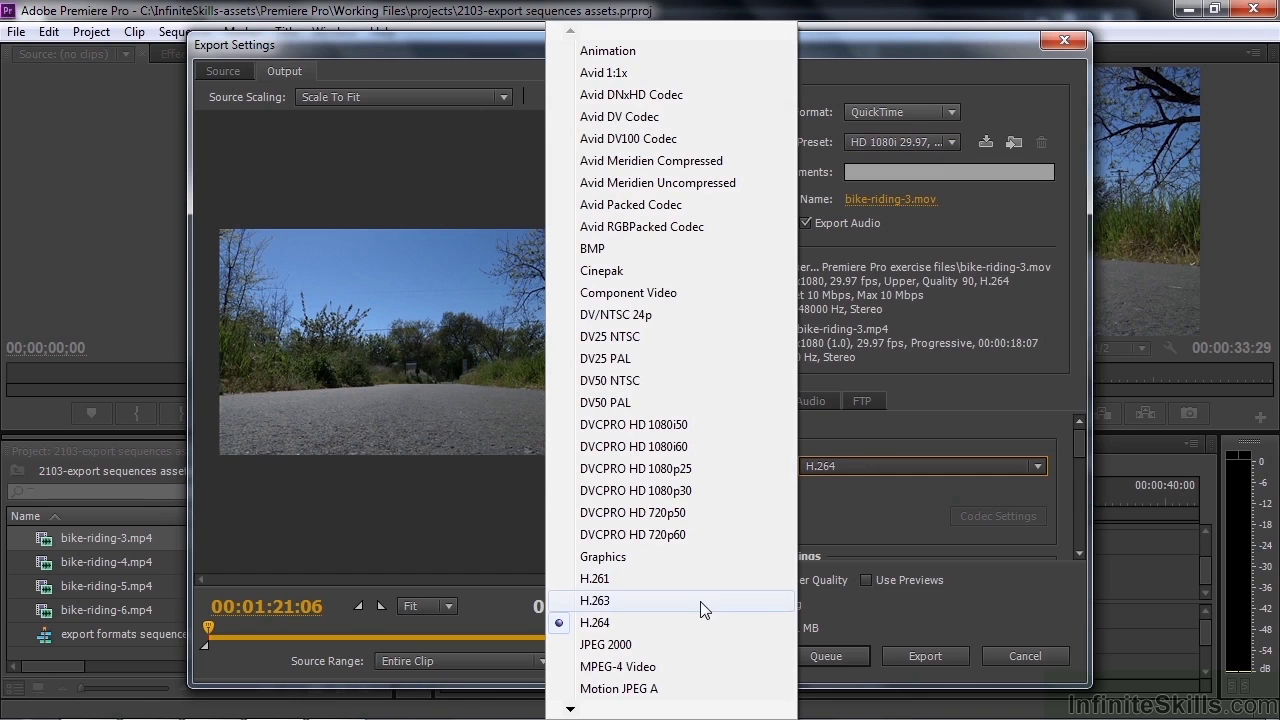
{"action": "left_click", "coordinate": [650, 688]}
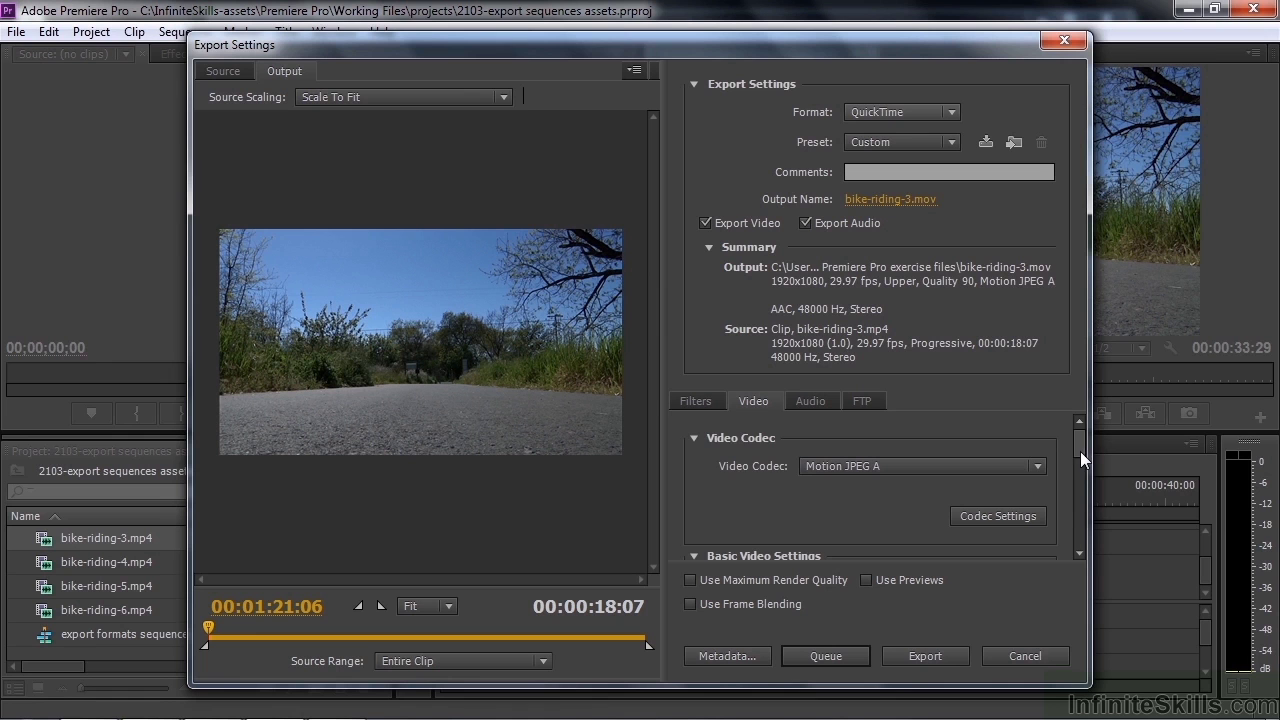
{"action": "mouse_move", "coordinate": [1076, 452]}
{"action": "left_mouse_down"}
{"action": "mouse_move", "coordinate": [1076, 532]}
{"action": "mouse_move", "coordinate": [1077, 440]}
{"action": "left_mouse_up"}
{"action": "left_click", "coordinate": [810, 401]}
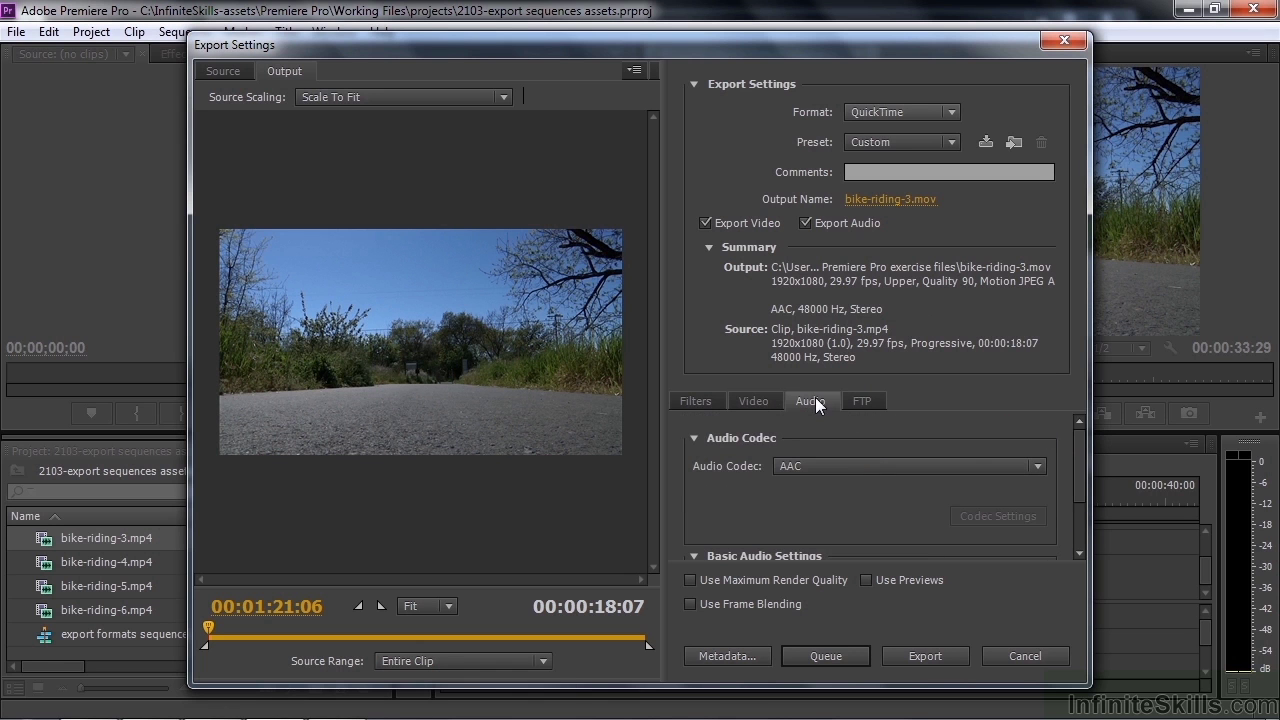
{"action": "left_click", "coordinate": [1009, 468]}
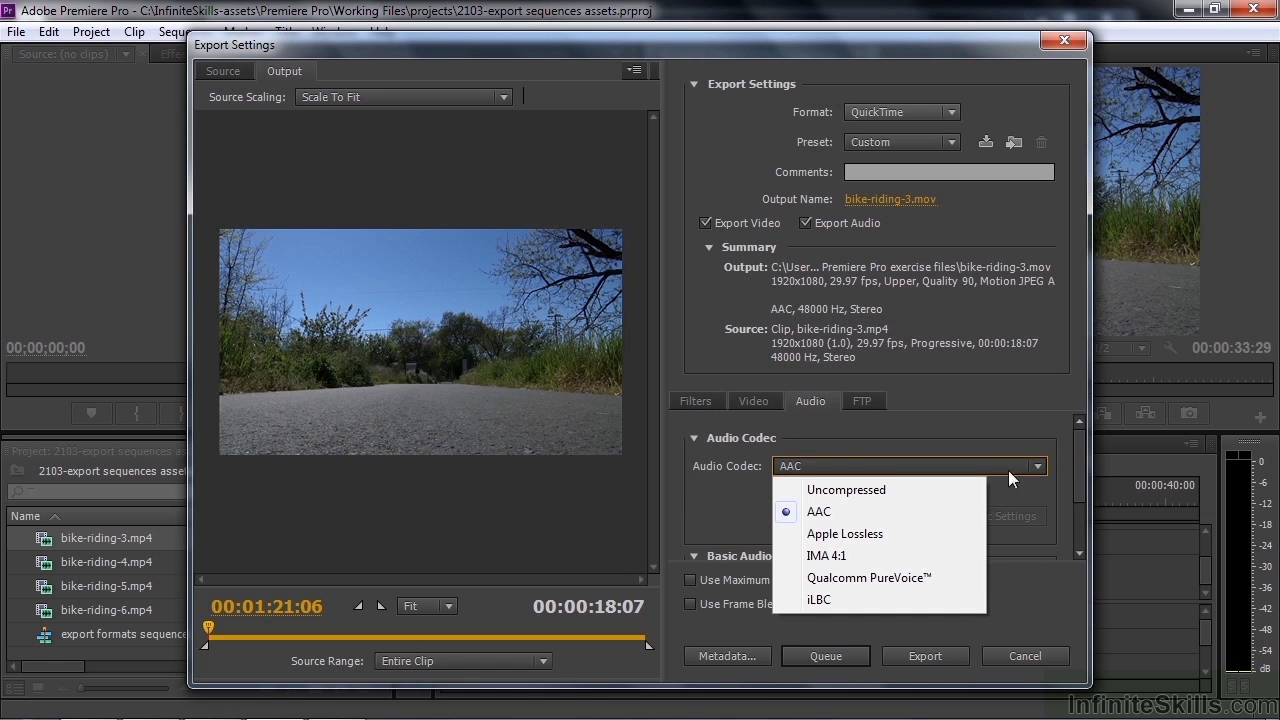
{"action": "left_click", "coordinate": [868, 511]}
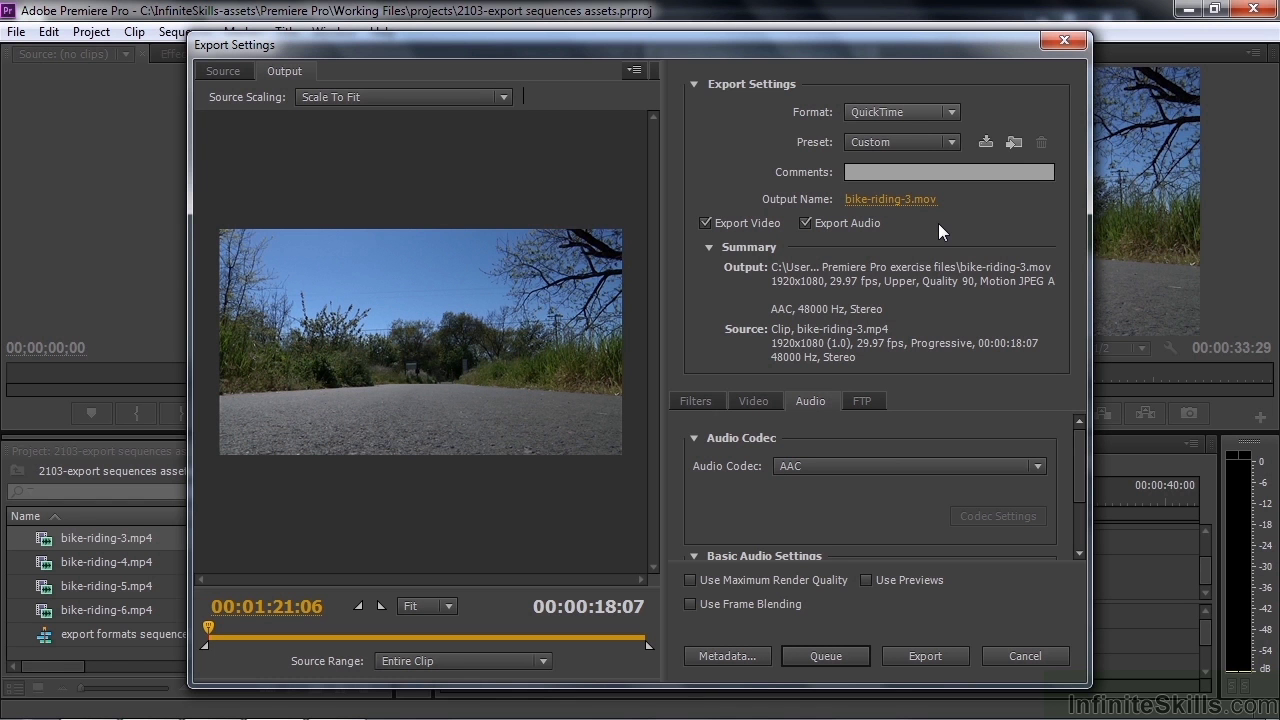
Step: Keep the output name bike-riding-3.mov, queue the clip in Adobe Media Encoder, and return to Premiere Pro
{"action": "left_click", "coordinate": [880, 199]}
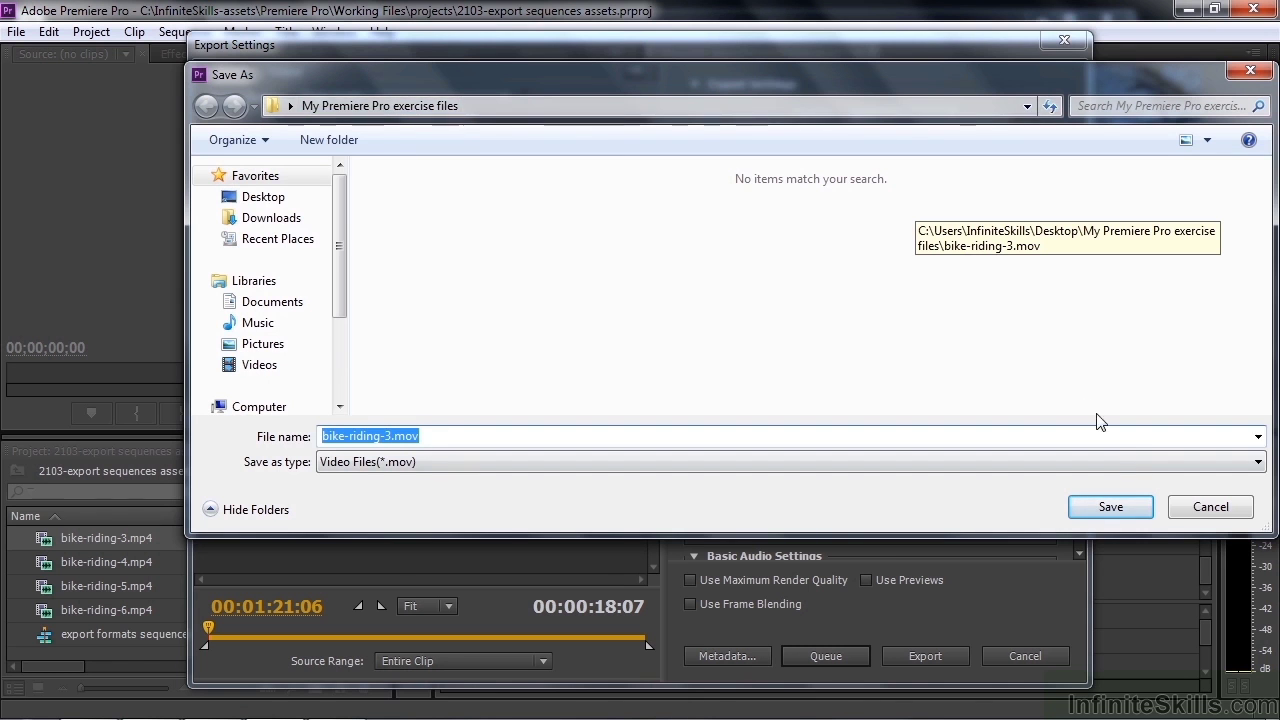
{"action": "left_click", "coordinate": [1210, 510]}
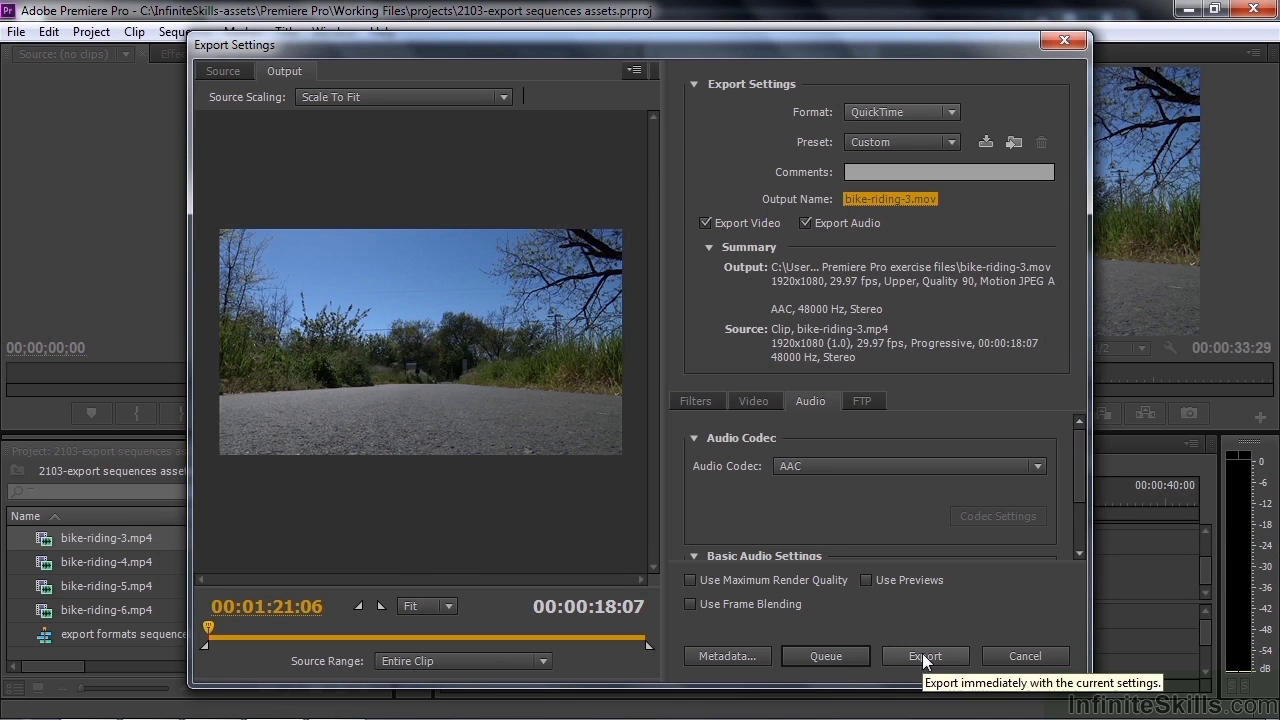
{"action": "left_click", "coordinate": [826, 656]}
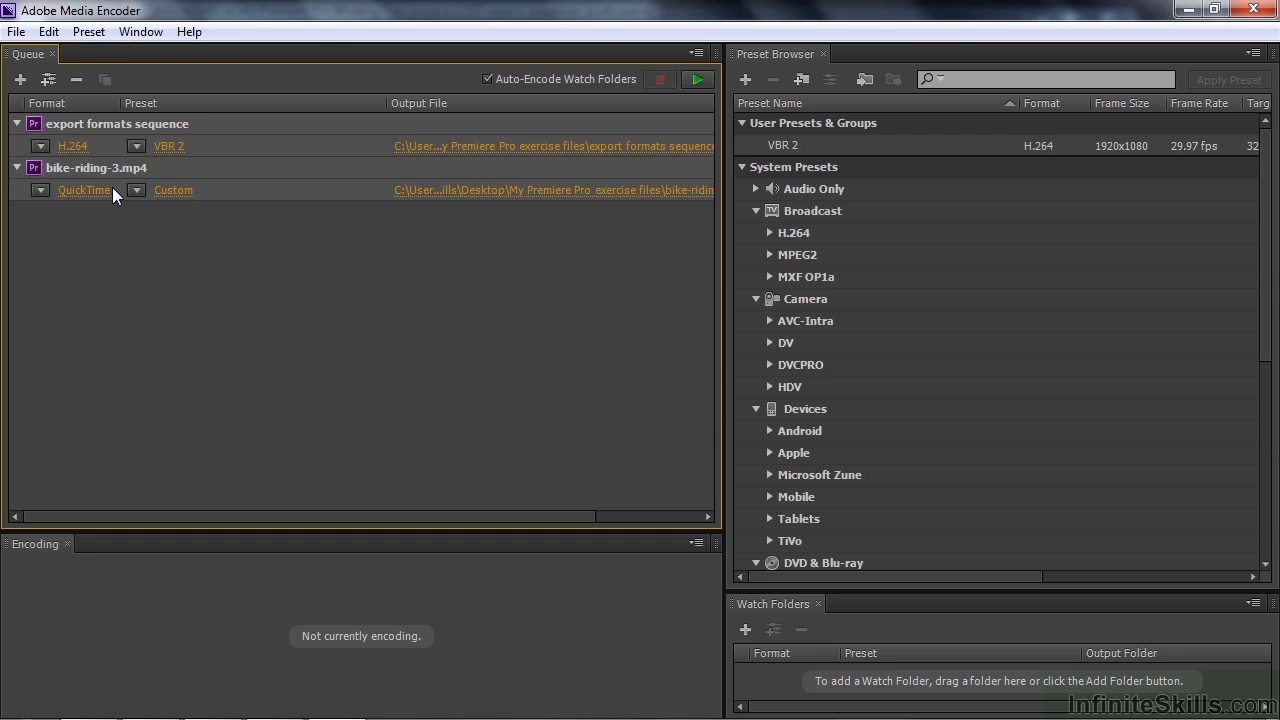
{"action": "left_click", "coordinate": [1188, 9]}
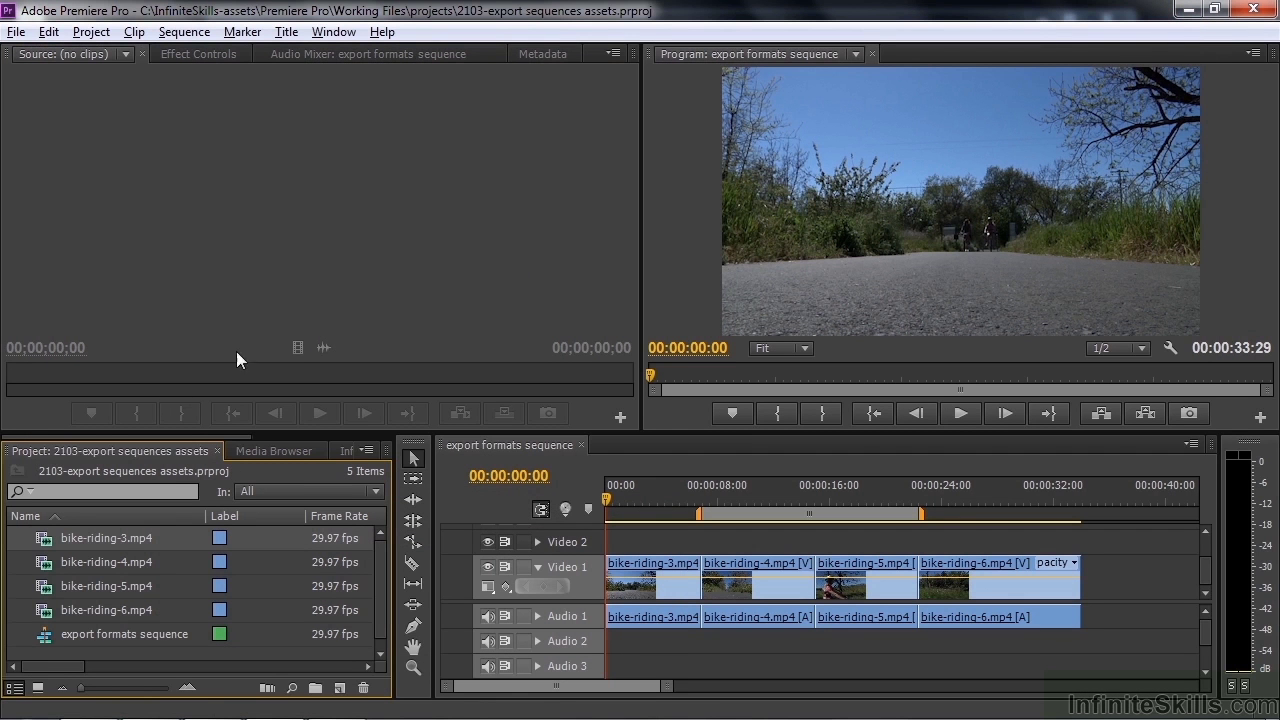
Step: Open bike-riding-5.mp4 in the Source Monitor and mark an In-to-Out range of 00:00:06:26 ending at 00:00:47:28
{"action": "double_click", "coordinate": [49, 590]}
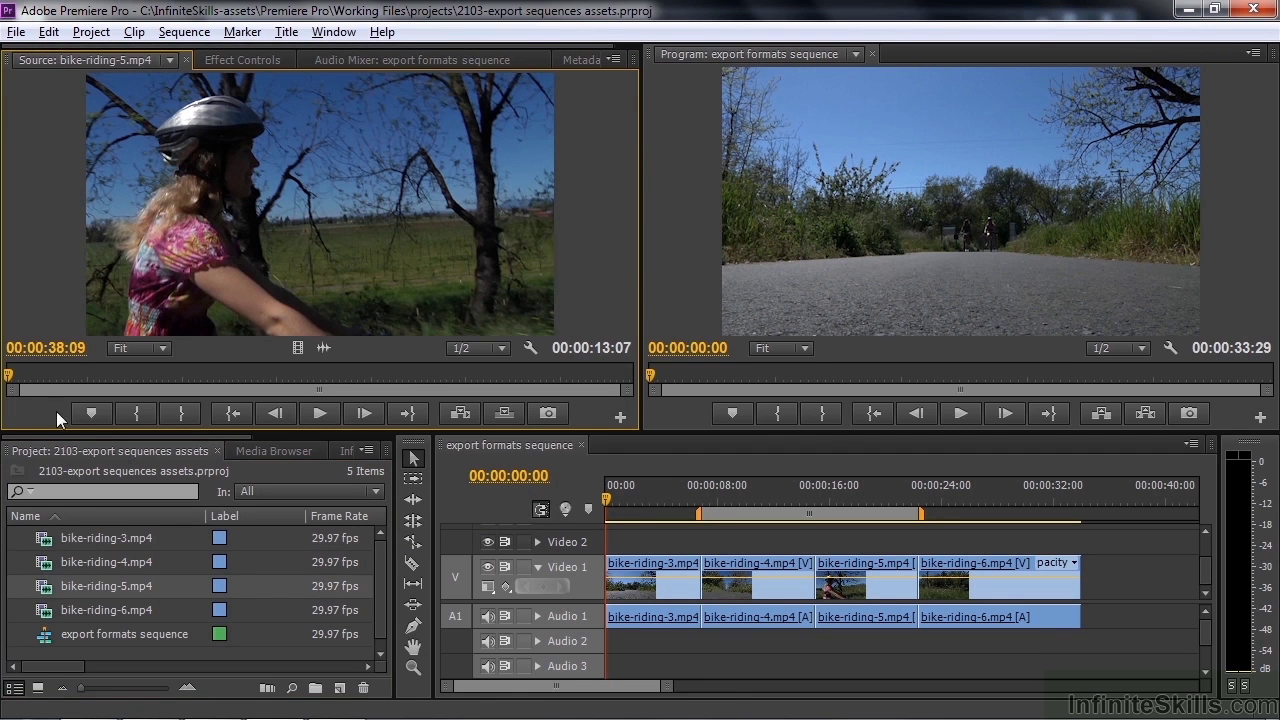
{"action": "mouse_move", "coordinate": [12, 376]}
{"action": "left_mouse_down"}
{"action": "mouse_move", "coordinate": [503, 373]}
{"action": "mouse_move", "coordinate": [462, 375]}
{"action": "left_mouse_up"}
{"action": "left_click", "coordinate": [138, 413]}
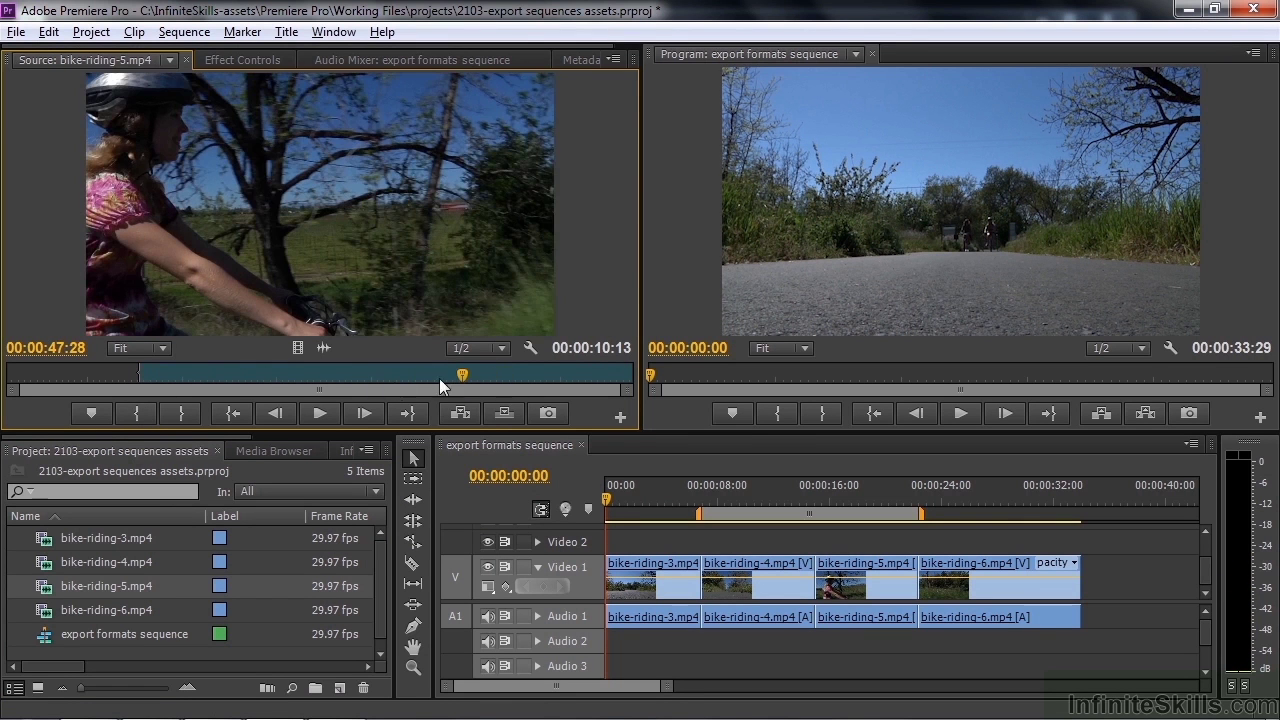
{"action": "left_click", "coordinate": [182, 413]}
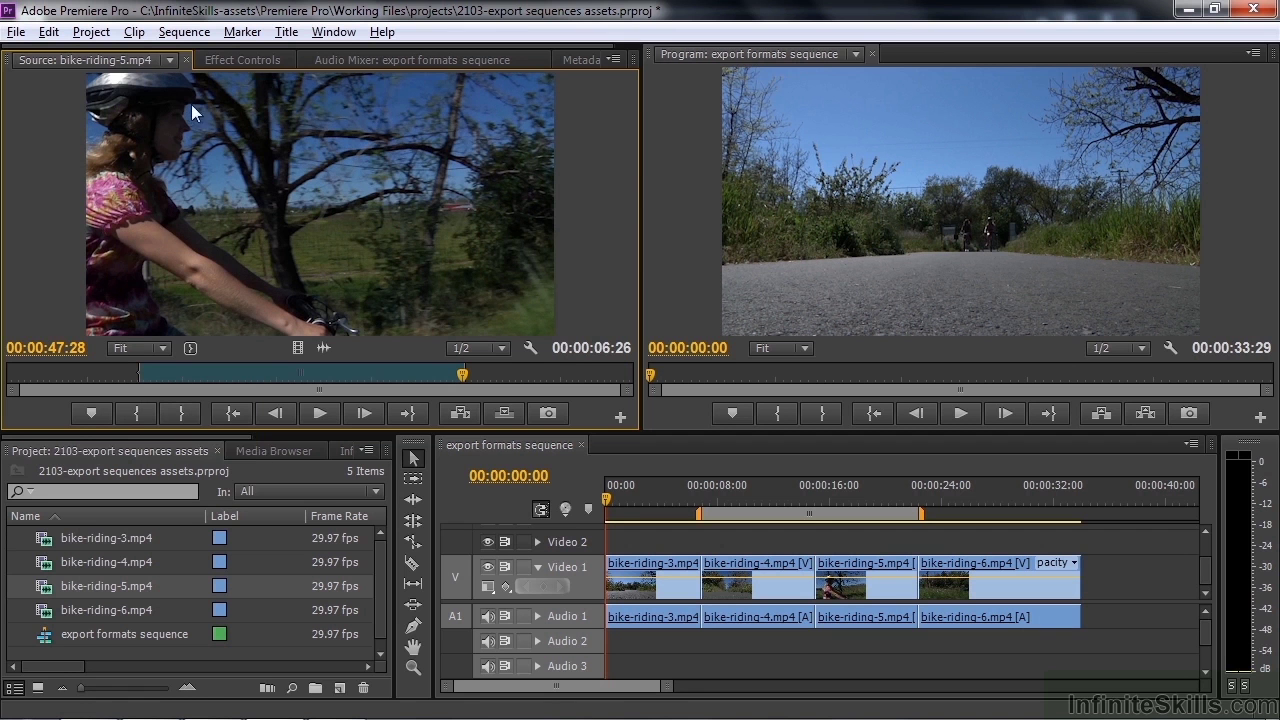
Step: Start a media export of bike-riding-5.mp4 with the source range set to Clip In/Out
{"action": "left_click", "coordinate": [16, 32]}
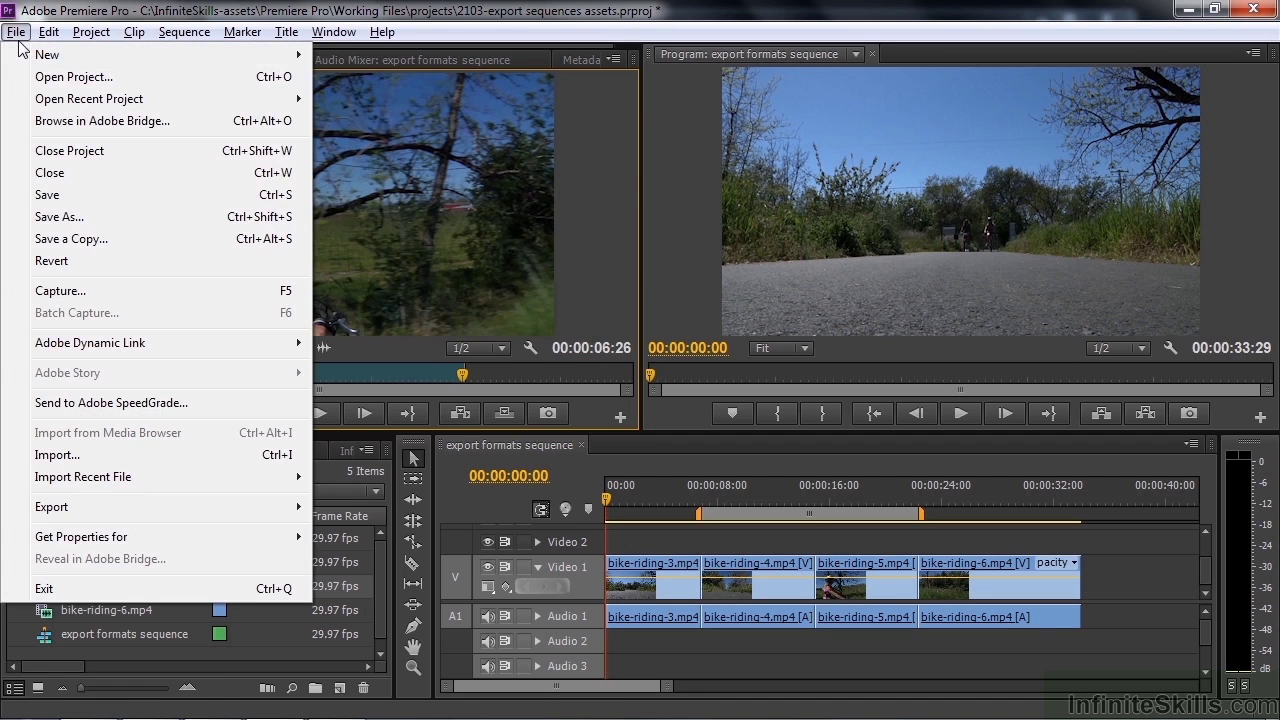
{"action": "mouse_move", "coordinate": [177, 518]}
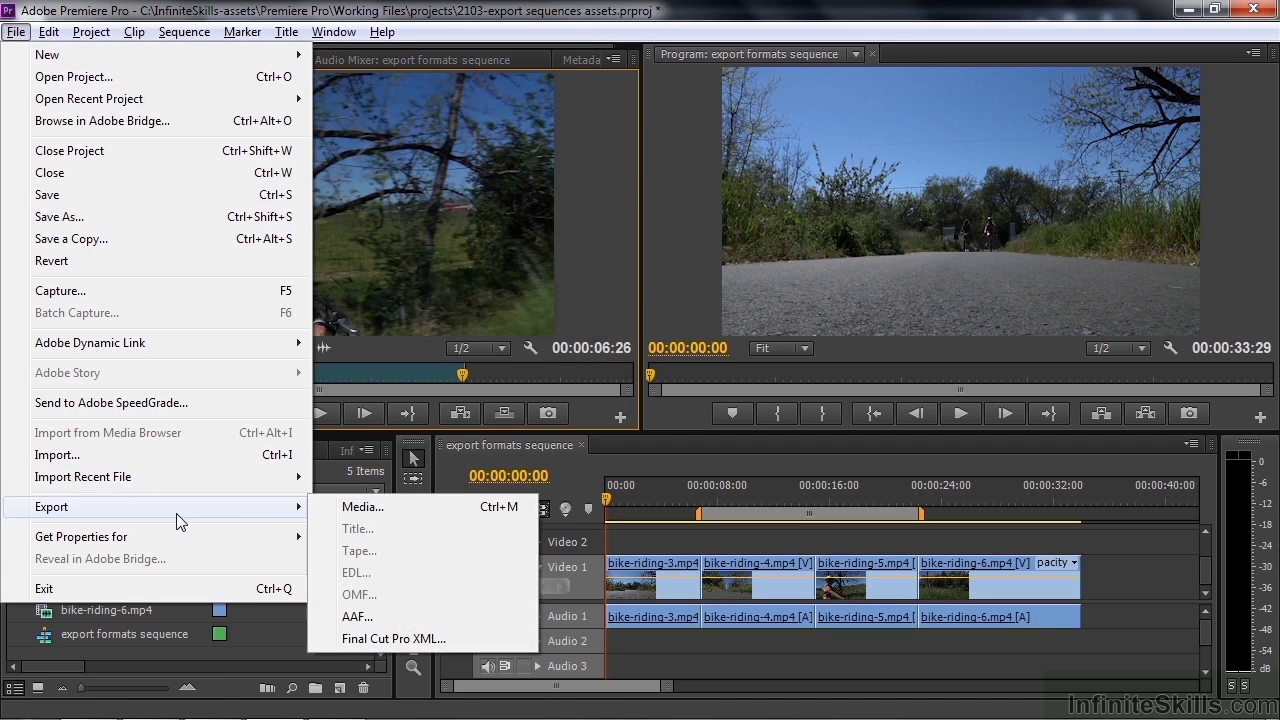
{"action": "left_click", "coordinate": [363, 506]}
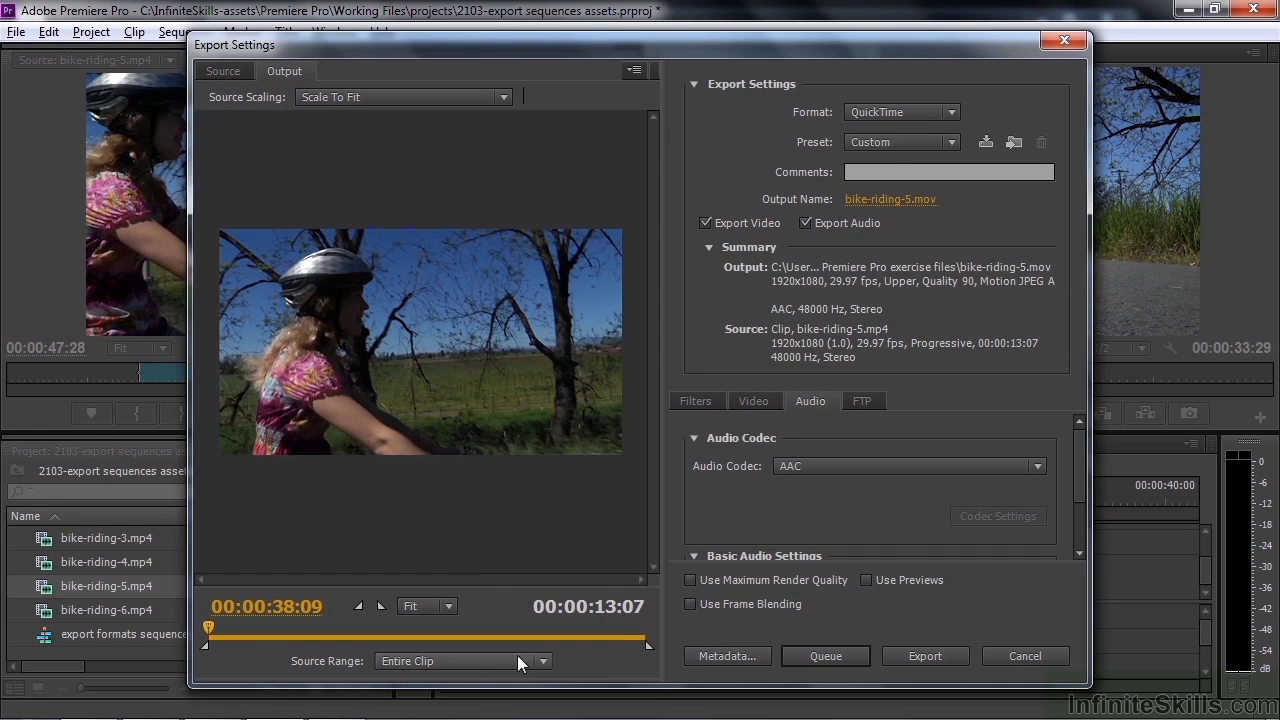
{"action": "left_click", "coordinate": [540, 658]}
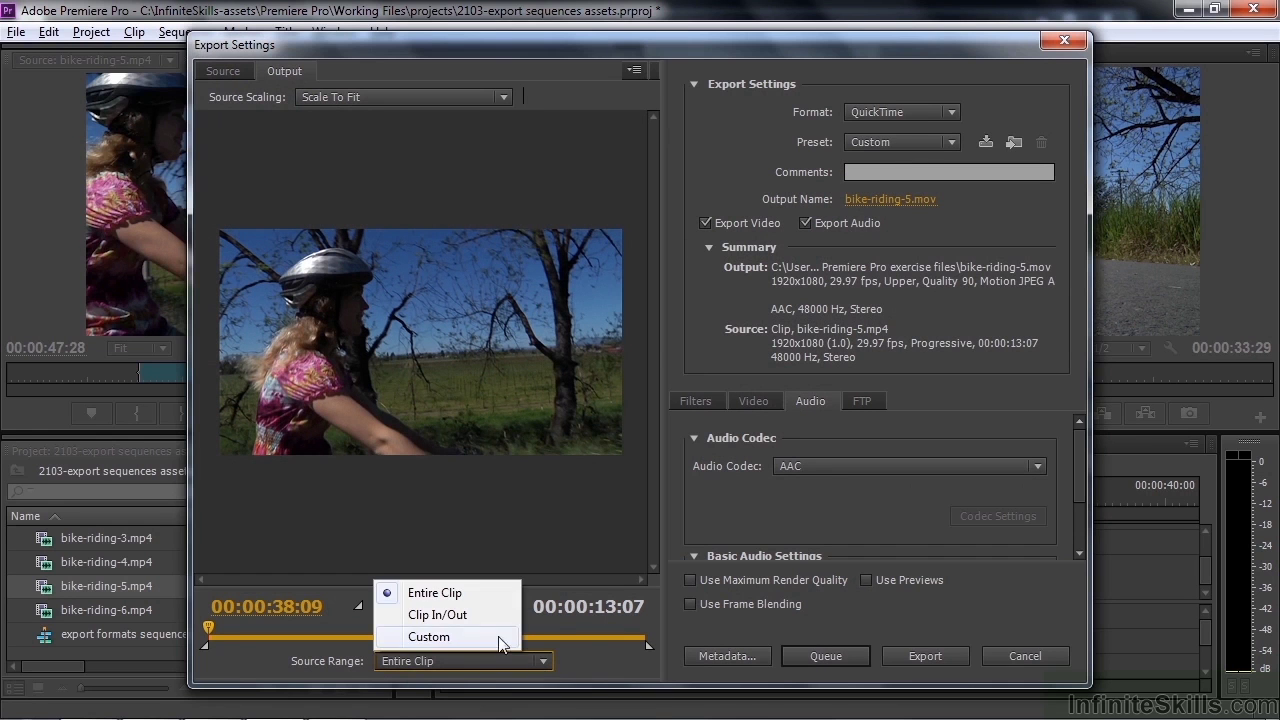
{"action": "left_click", "coordinate": [478, 616]}
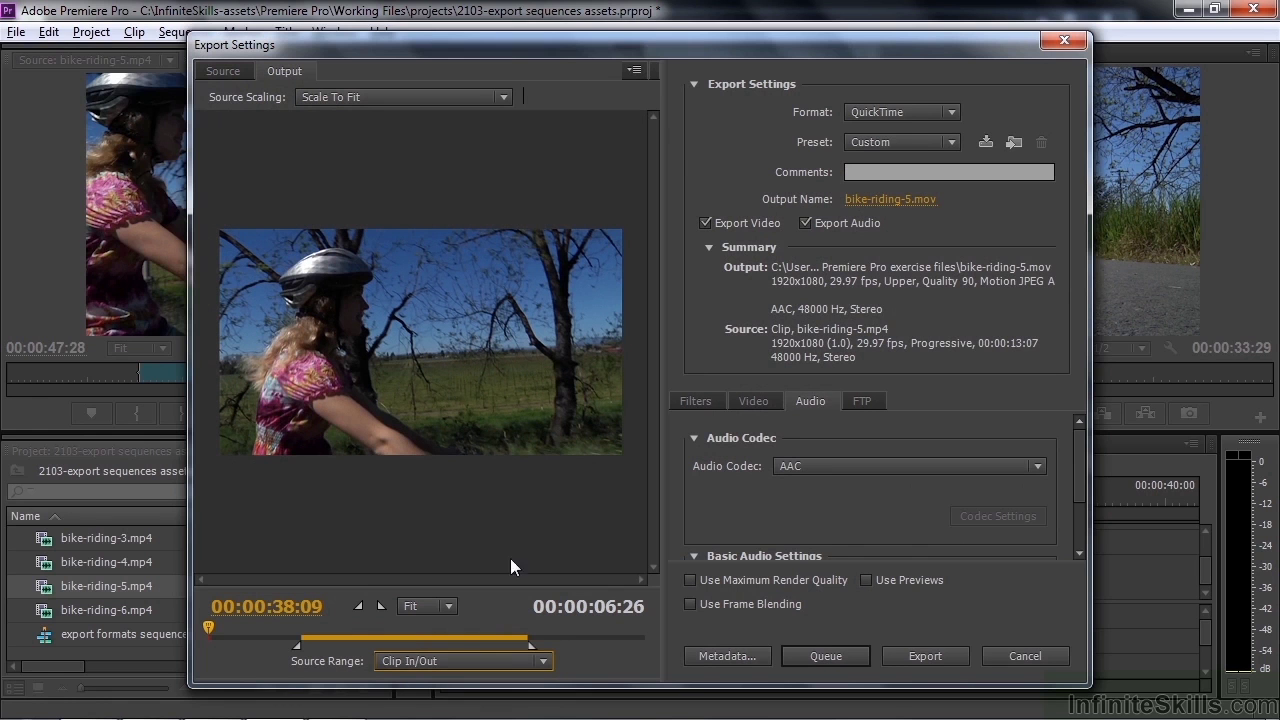
Step: Set the bike-riding-5 export format to AVI with the NTSC DV Widescreen preset
{"action": "left_click", "coordinate": [950, 113]}
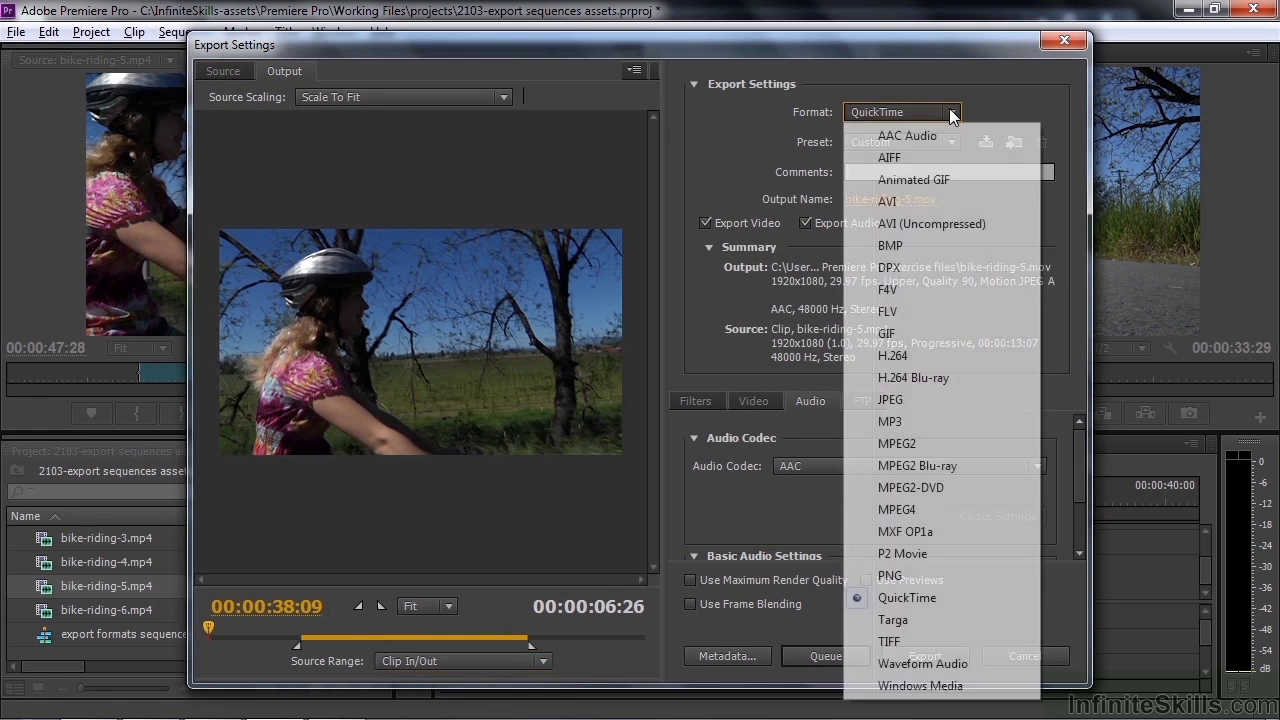
{"action": "left_click", "coordinate": [930, 202]}
{"action": "left_click", "coordinate": [956, 141]}
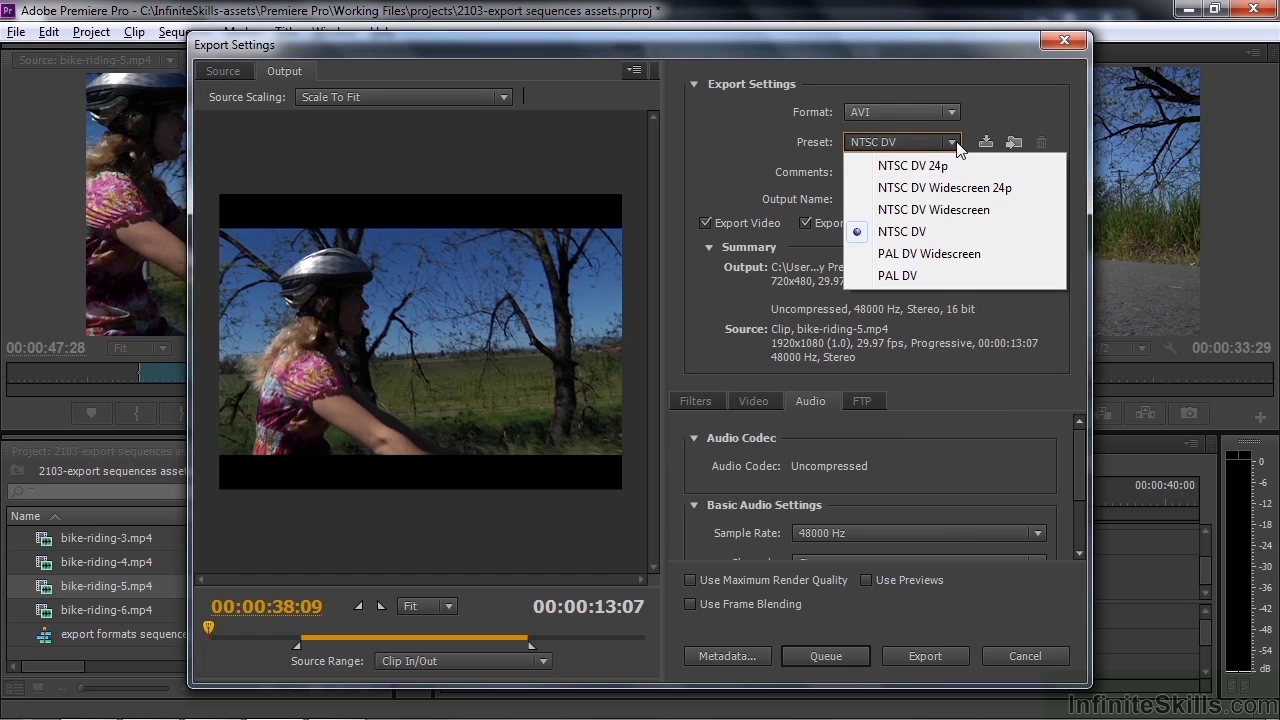
{"action": "left_click", "coordinate": [960, 210]}
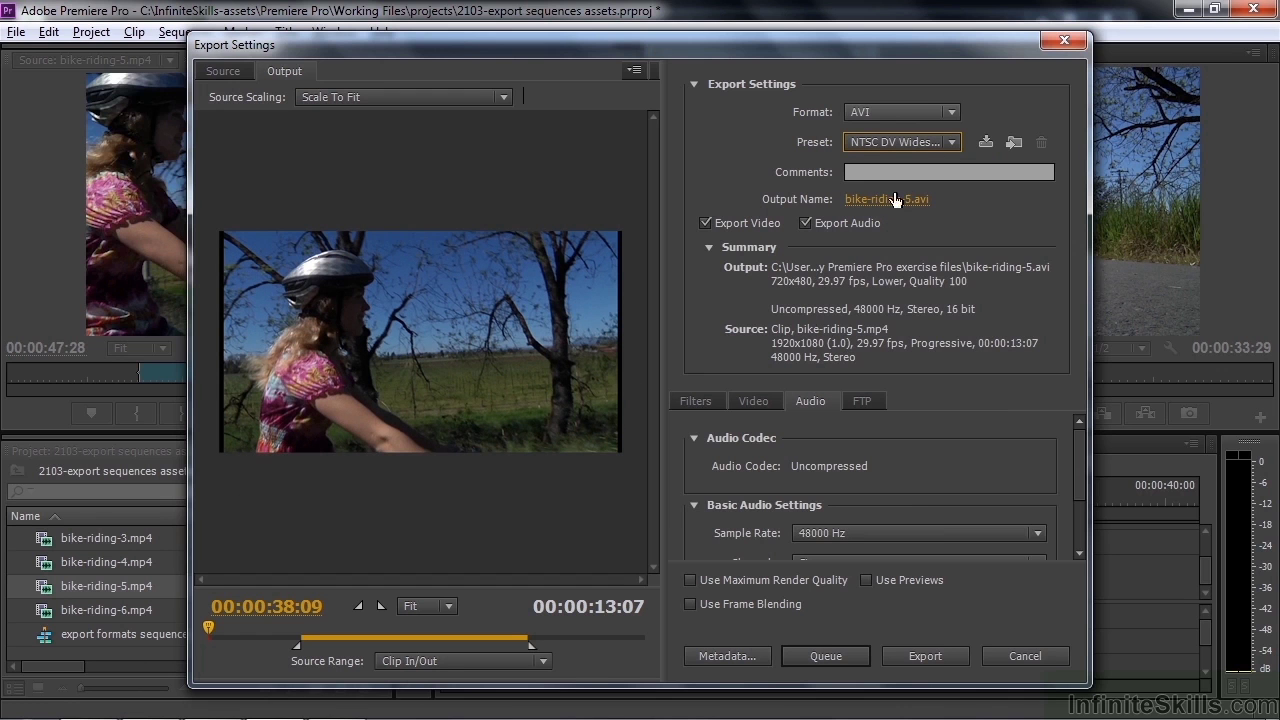
Step: Change the AVI export's video codec to Uncompressed UYVY 422 8bit
{"action": "left_click", "coordinate": [754, 401]}
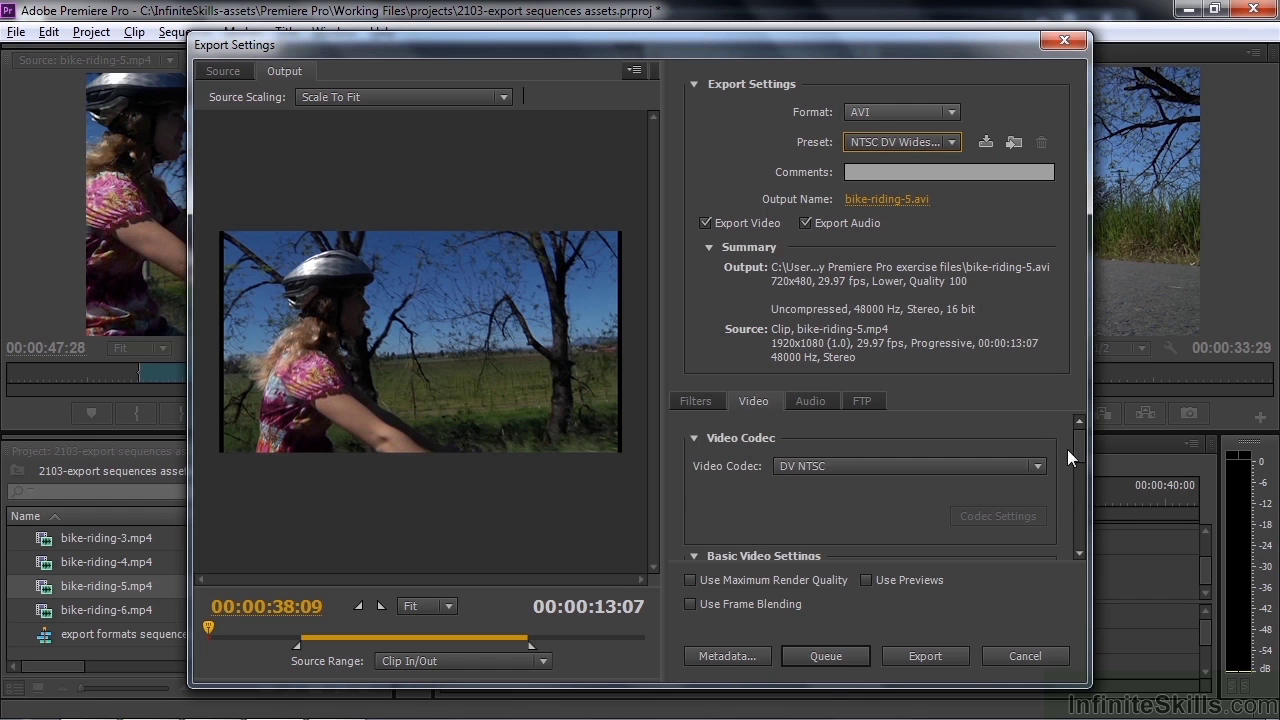
{"action": "scroll", "coordinate": [1080, 446], "scroll_direction": "down", "scroll_amount": 3}
{"action": "left_click_drag", "start_coordinate": [1079, 460], "coordinate": [1075, 412]}
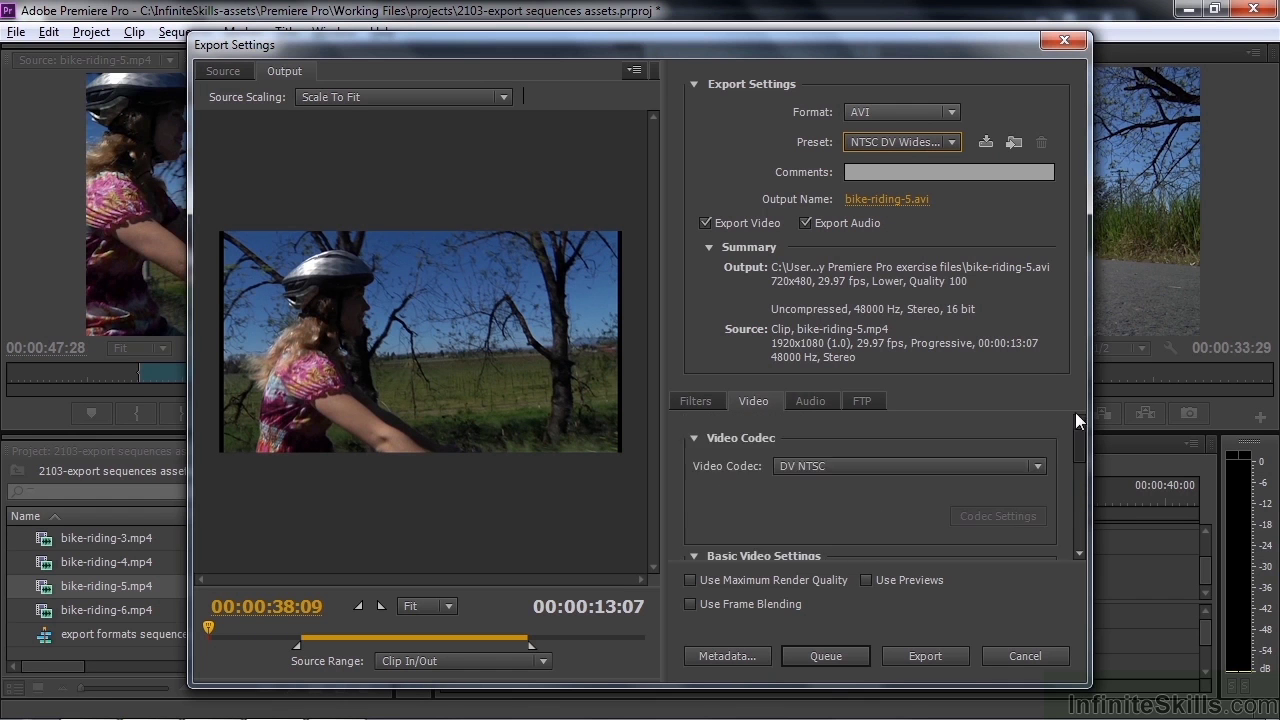
{"action": "left_click", "coordinate": [1040, 464]}
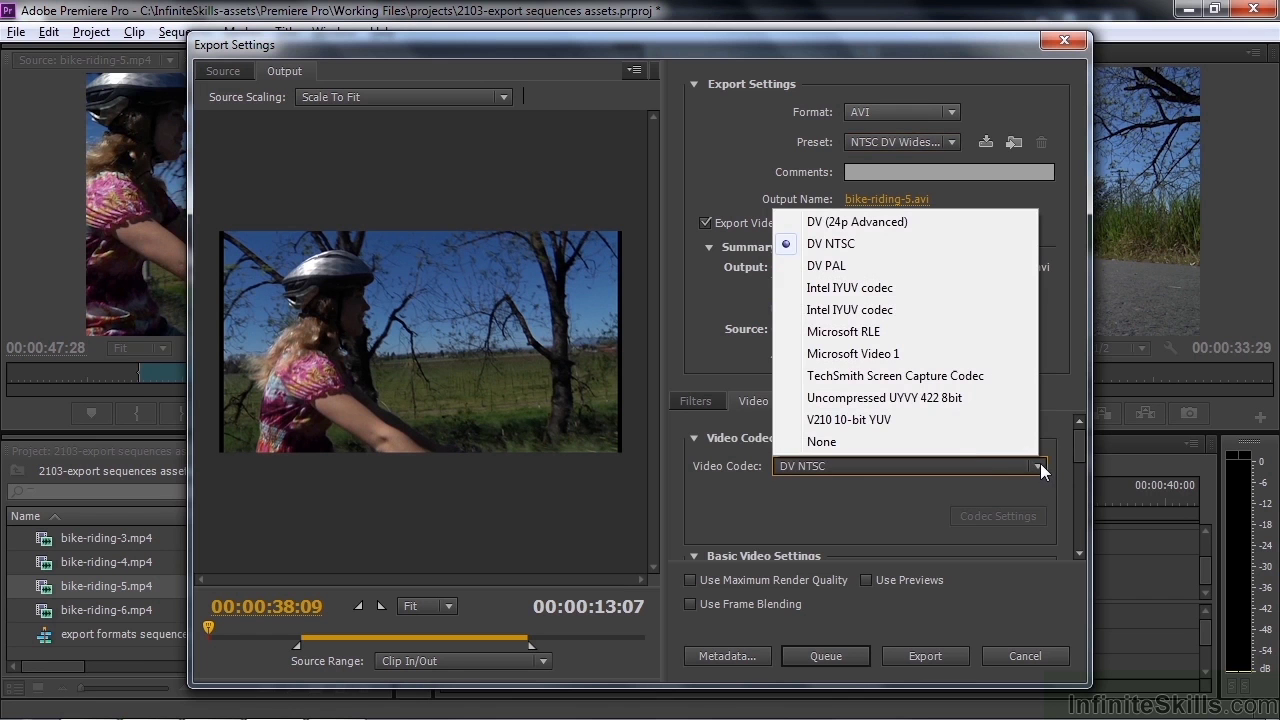
{"action": "left_click", "coordinate": [940, 397]}
Step: Unlink the frame width and height of the AVI export and set them to 1920 by 1080
{"action": "left_click_drag", "start_coordinate": [1082, 444], "coordinate": [1073, 482]}
{"action": "left_click", "coordinate": [872, 458]}
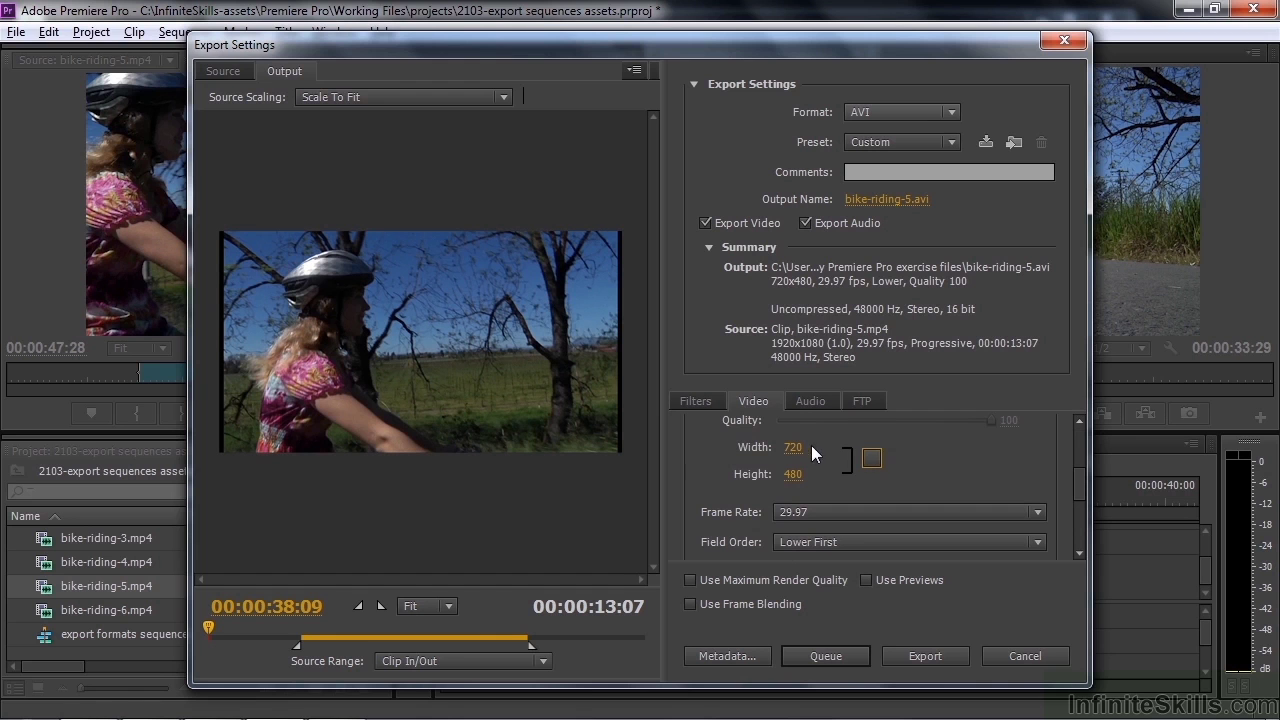
{"action": "left_click", "coordinate": [795, 446]}
{"action": "type", "text": "1920"}
{"action": "left_click", "coordinate": [793, 474]}
{"action": "type", "text": "1080"}
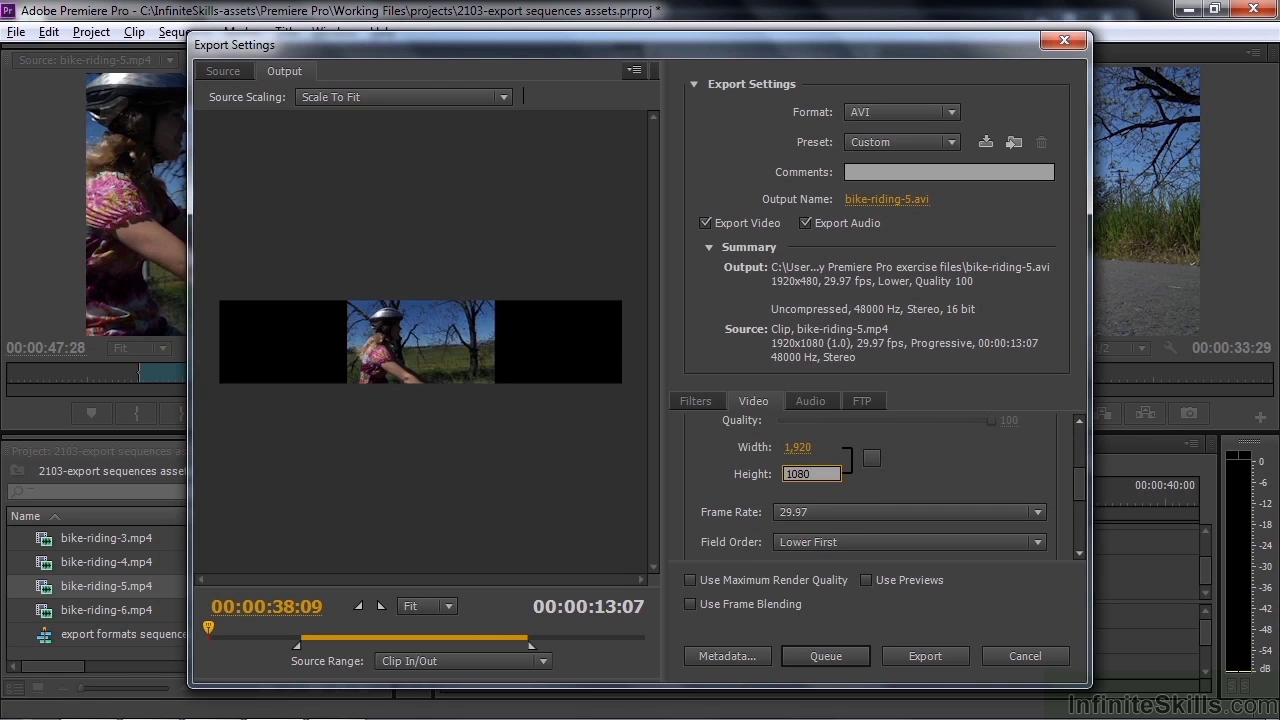
{"action": "key", "text": "Return"}
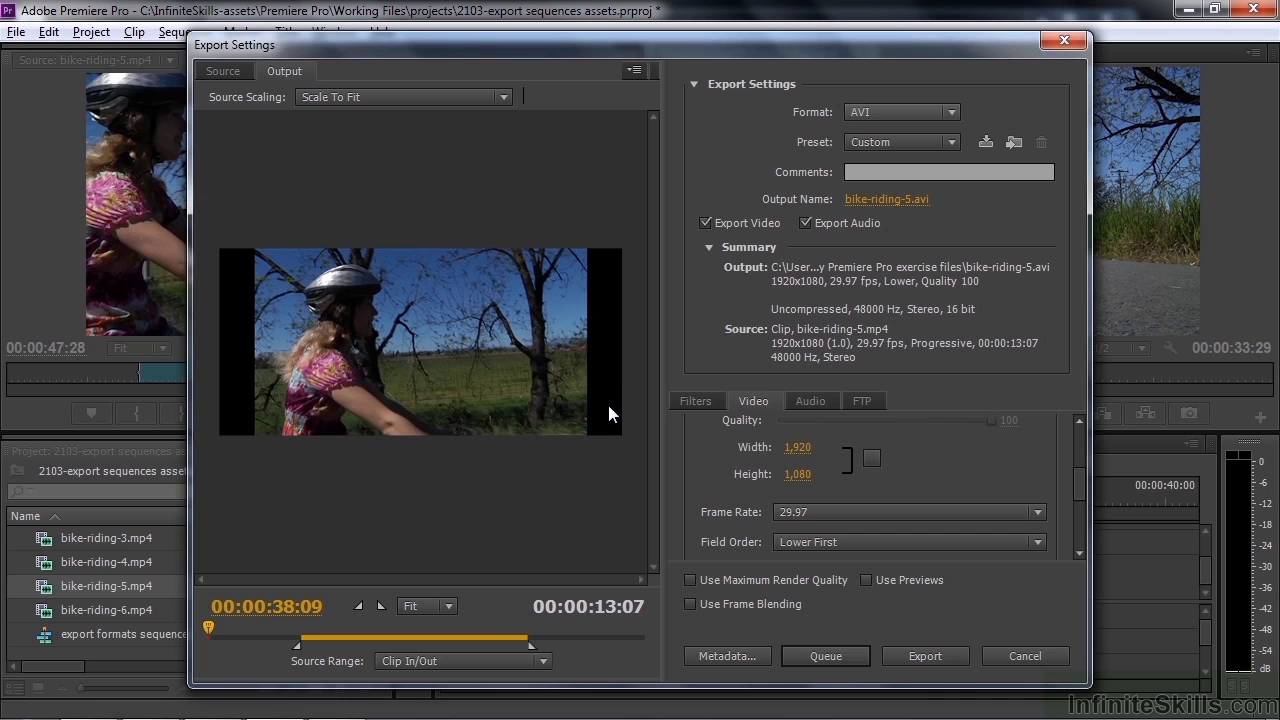
Step: Set the pixel aspect ratio of the AVI export to Square Pixels (1.0)
{"action": "left_click_drag", "start_coordinate": [1084, 479], "coordinate": [1081, 498]}
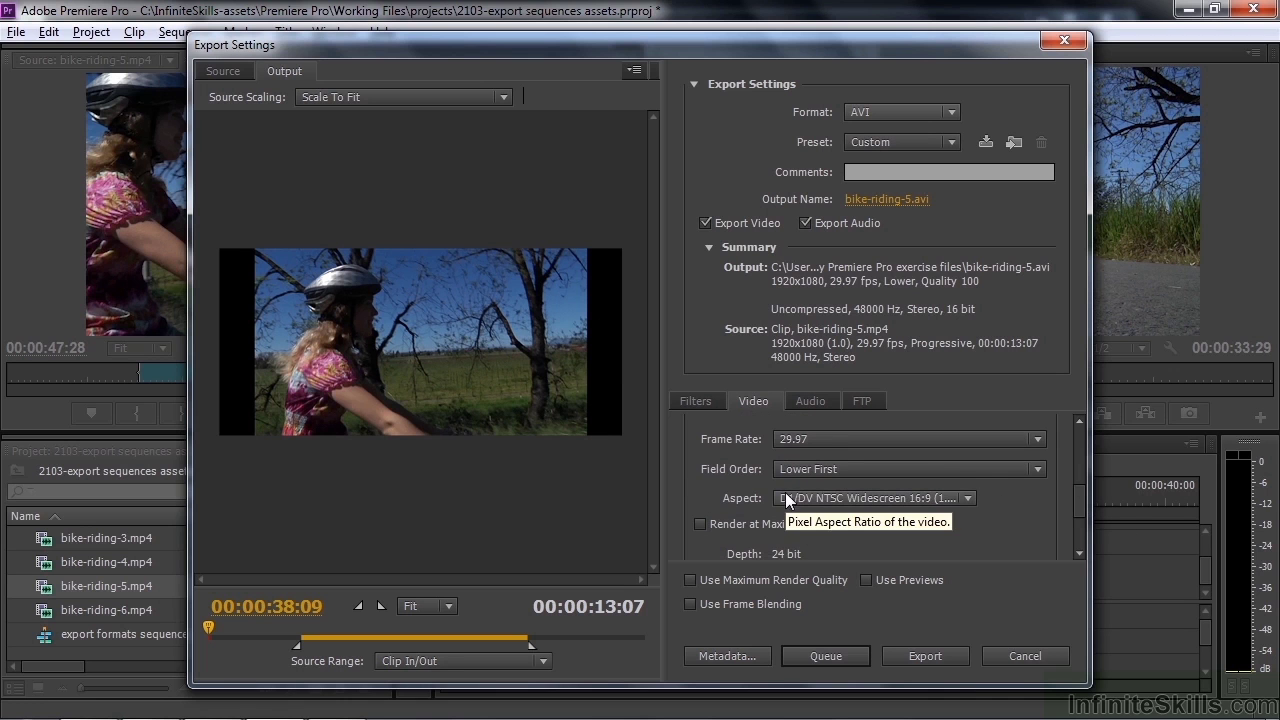
{"action": "left_click", "coordinate": [966, 499]}
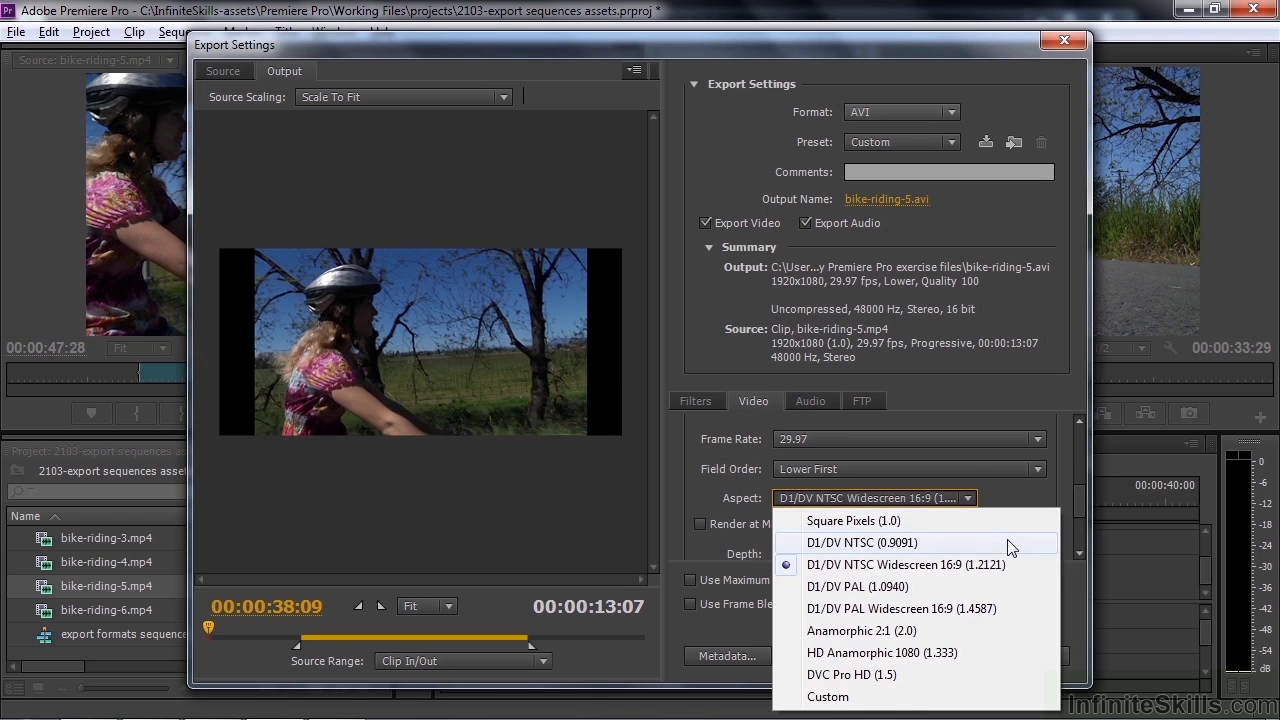
{"action": "left_click", "coordinate": [899, 521]}
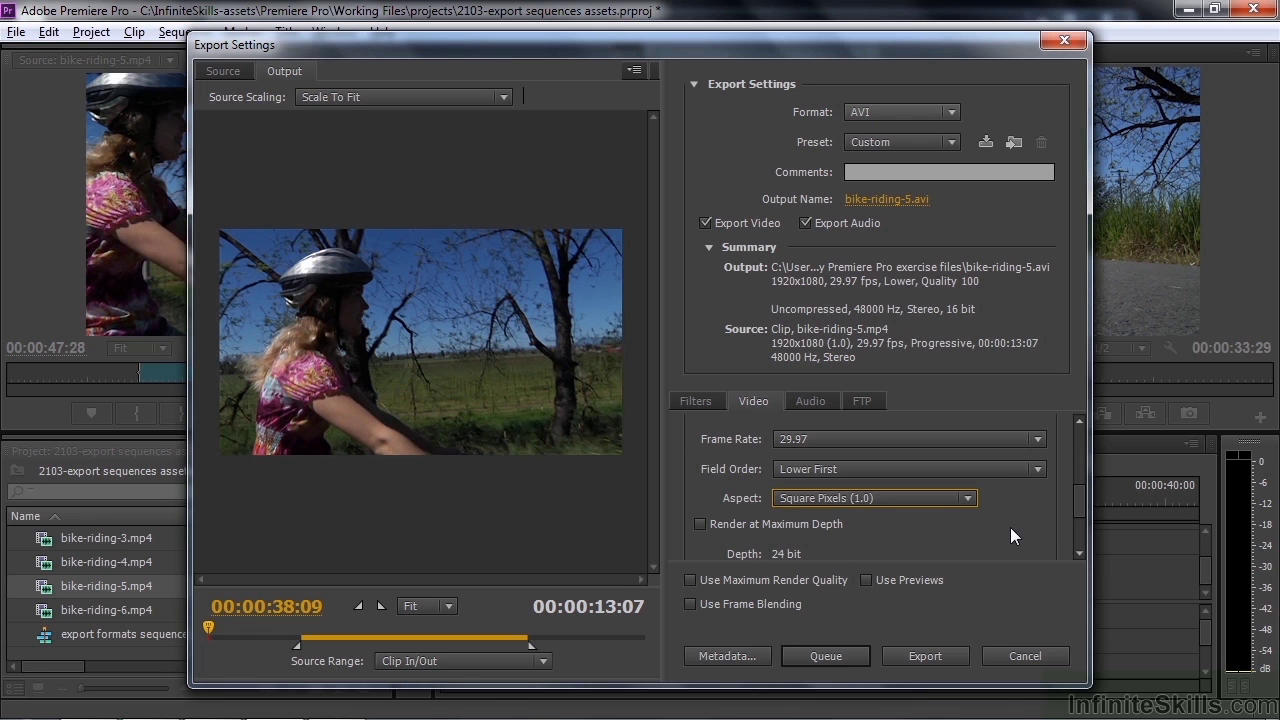
Step: Save the custom export settings as a preset named AVI HD and keep that preset selected
{"action": "left_click", "coordinate": [987, 143]}
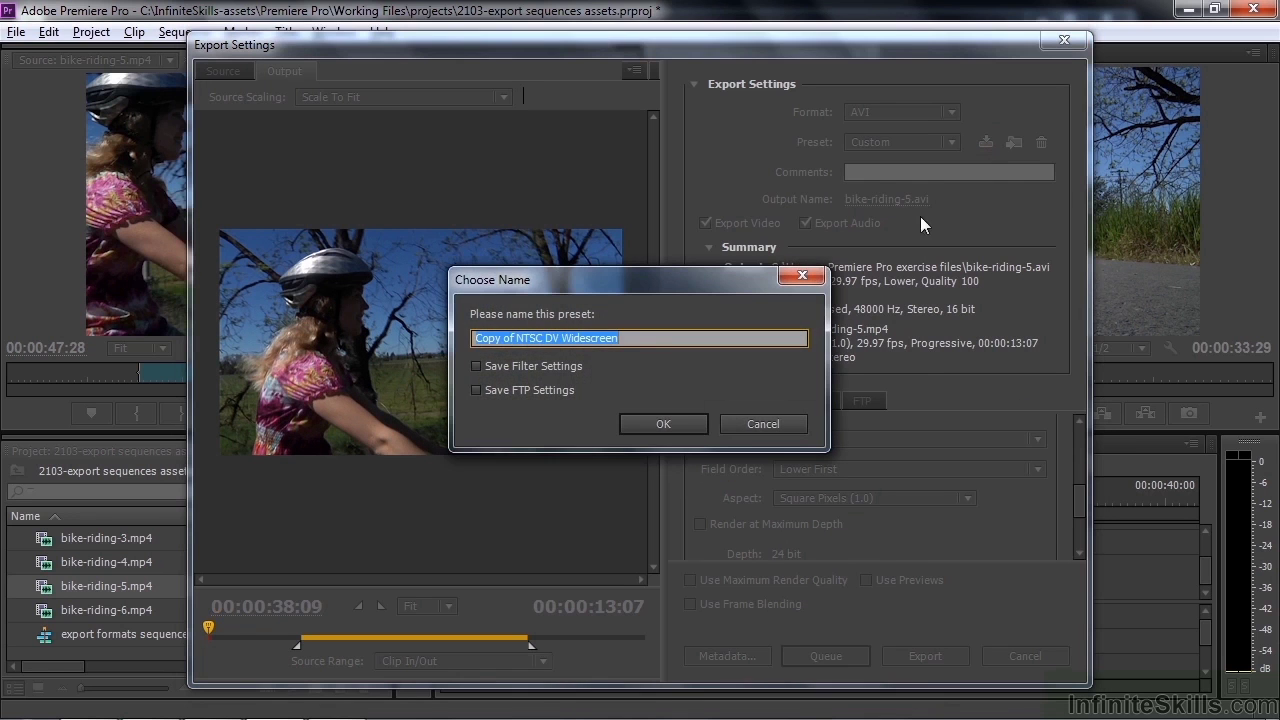
{"action": "type", "text": "AVI HD"}
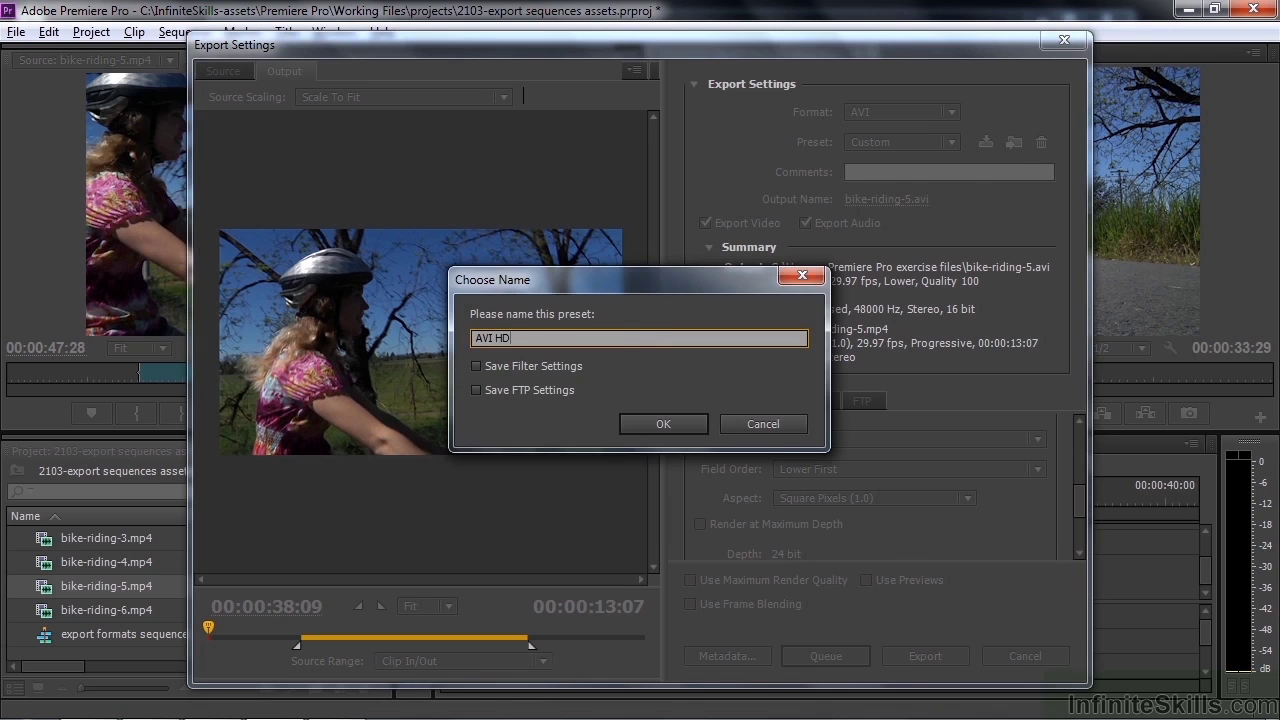
{"action": "left_click", "coordinate": [661, 421]}
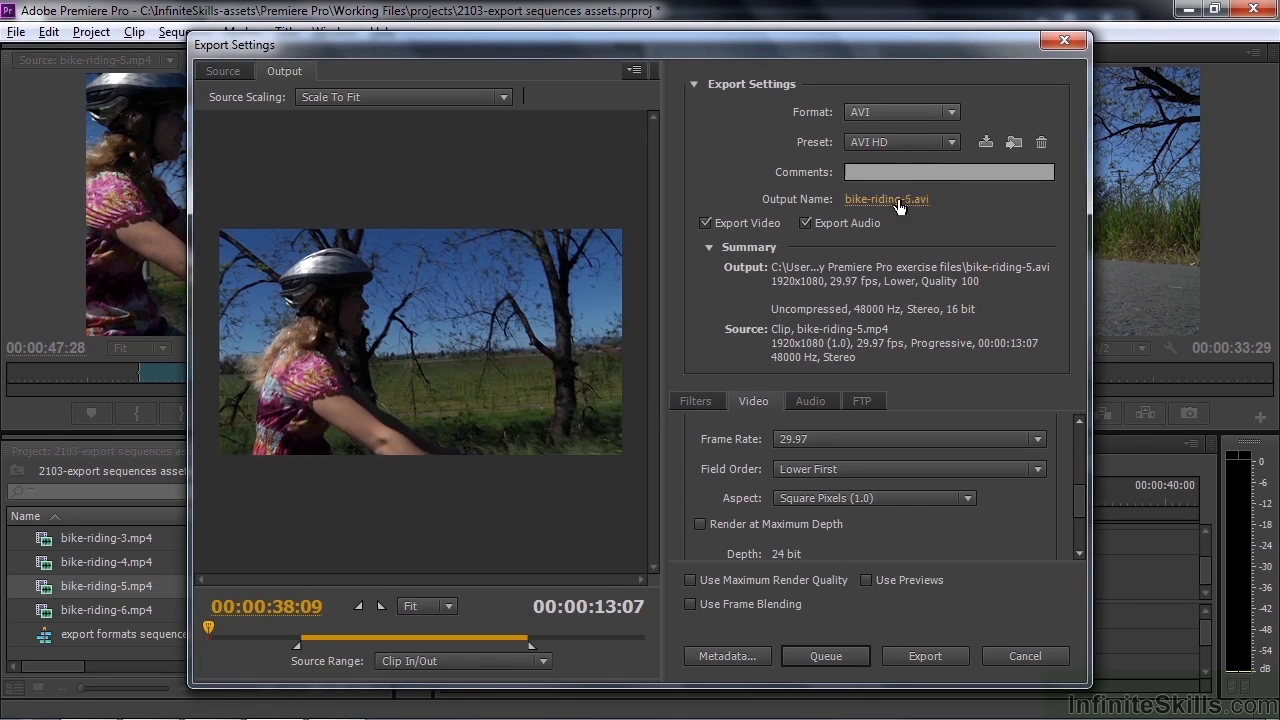
{"action": "left_click", "coordinate": [950, 142]}
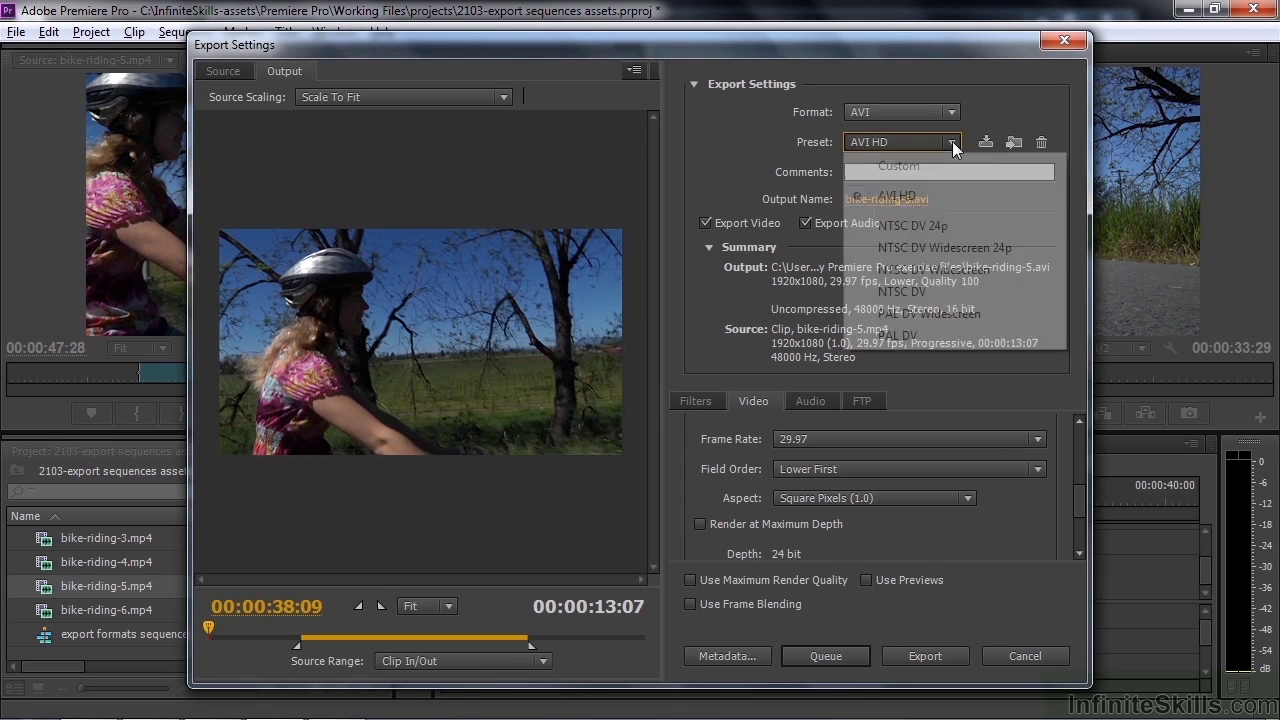
{"action": "left_click", "coordinate": [916, 196]}
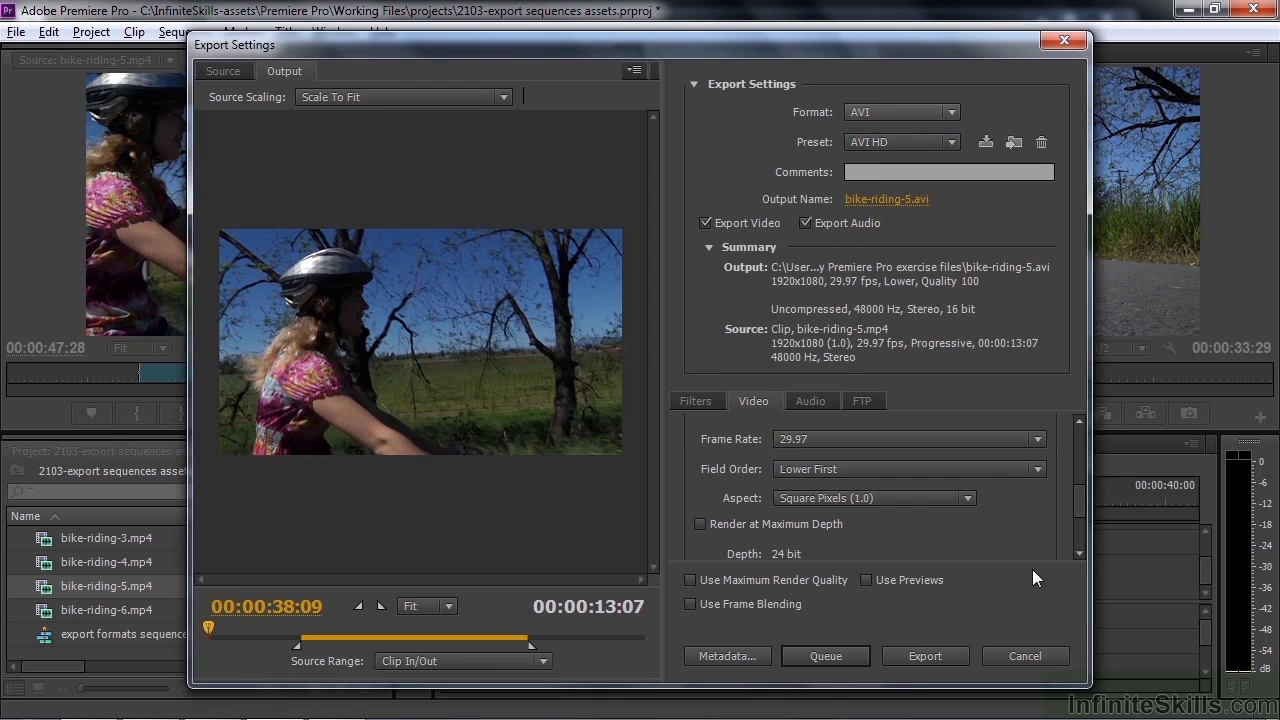
Step: Queue the bike-riding-5 export in Adobe Media Encoder and start encoding all the queued items
{"action": "left_click", "coordinate": [817, 656]}
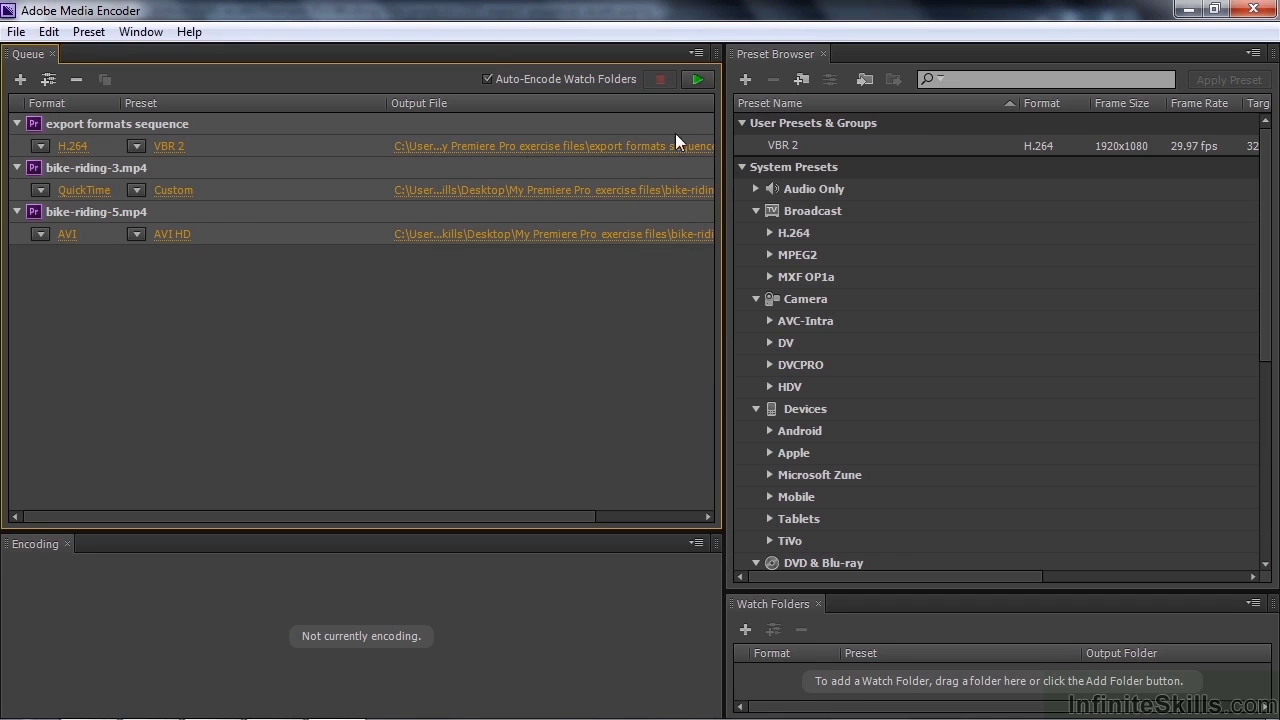
{"action": "left_click", "coordinate": [699, 78]}
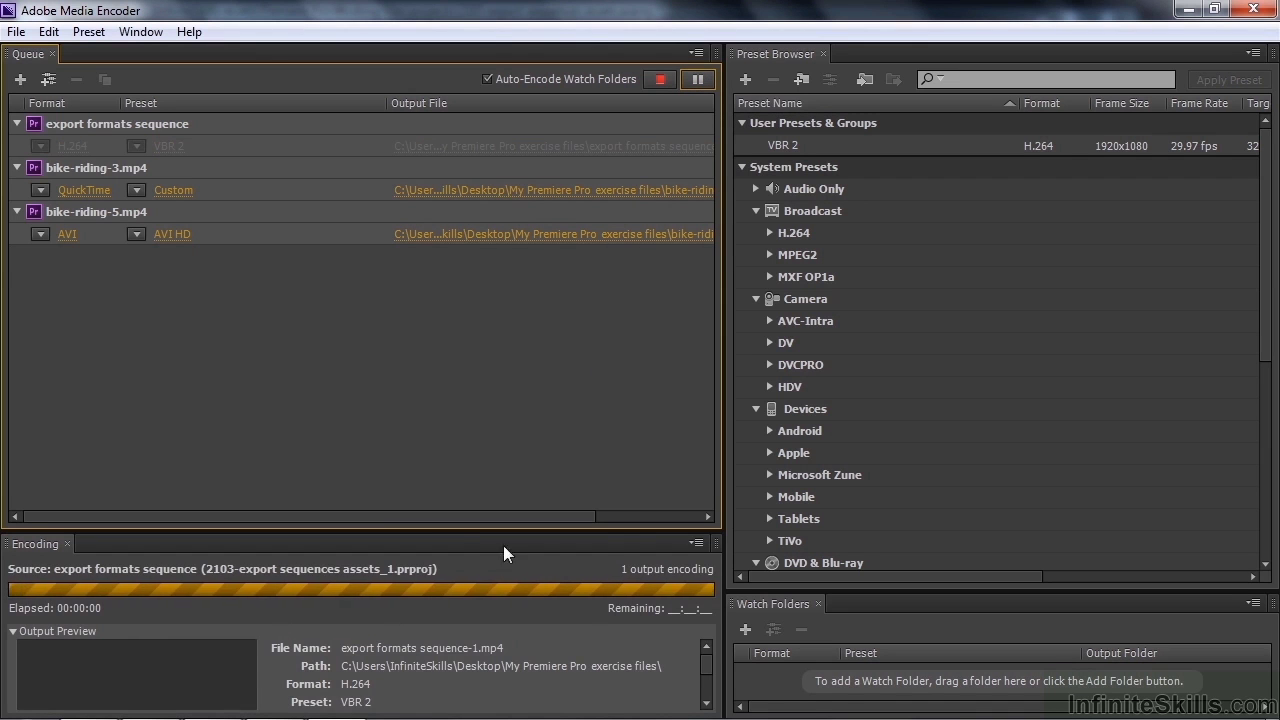
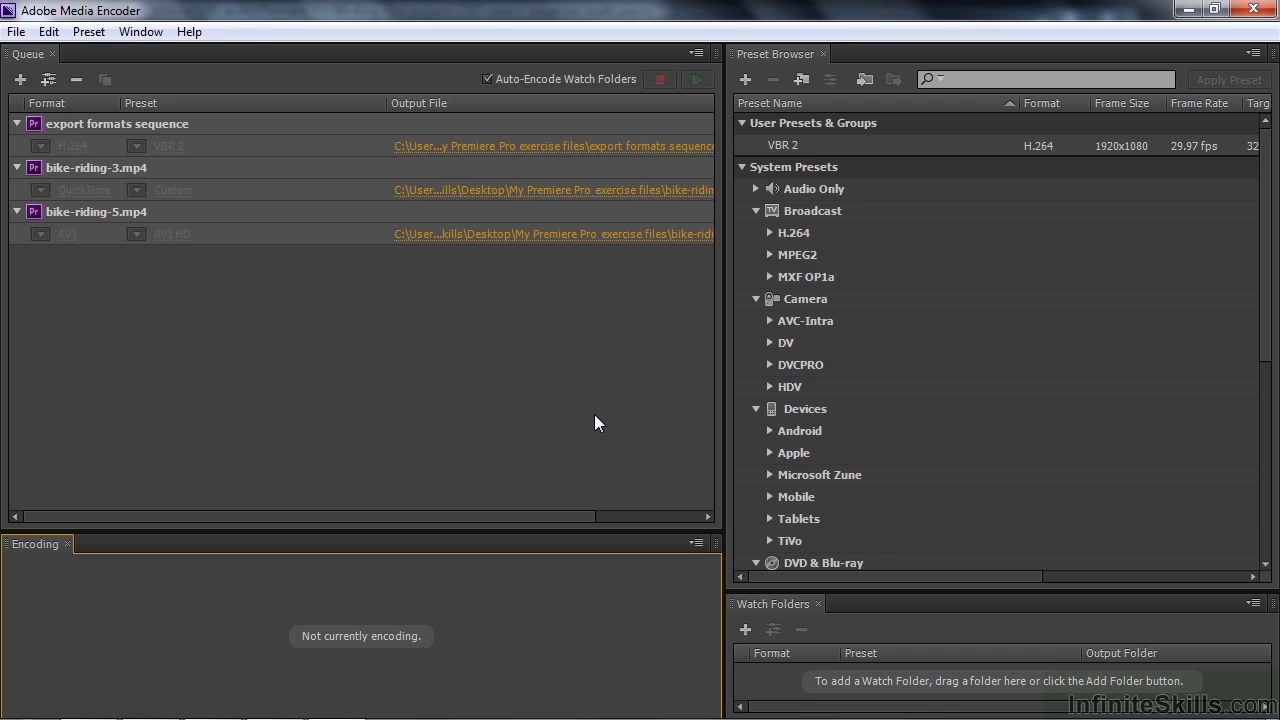
Step: Open the exported sequence MP4 from the Exported files bin in the Source Monitor and play parts of the original sequence and the export to compare them
{"action": "scroll", "coordinate": [381, 627], "scroll_direction": "down", "scroll_amount": 1}
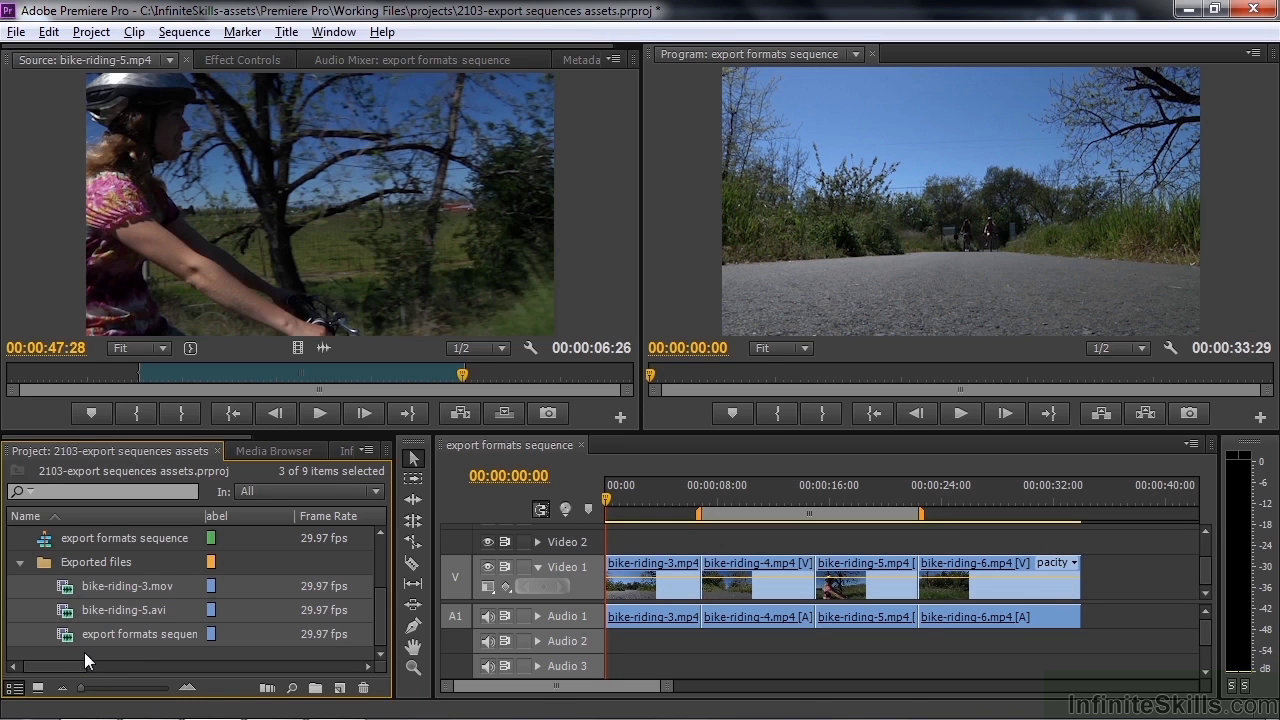
{"action": "double_click", "coordinate": [120, 634]}
{"action": "left_click", "coordinate": [608, 494]}
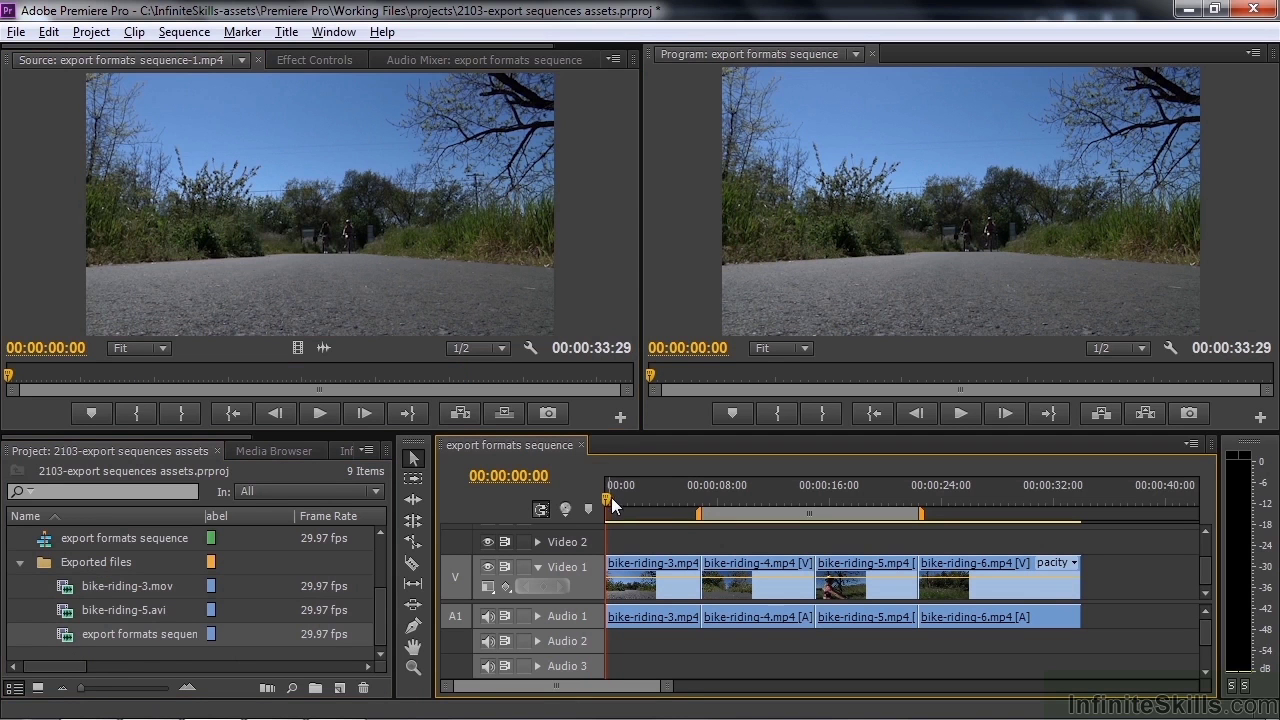
{"action": "key", "text": "space"}
{"action": "key", "text": "space"}
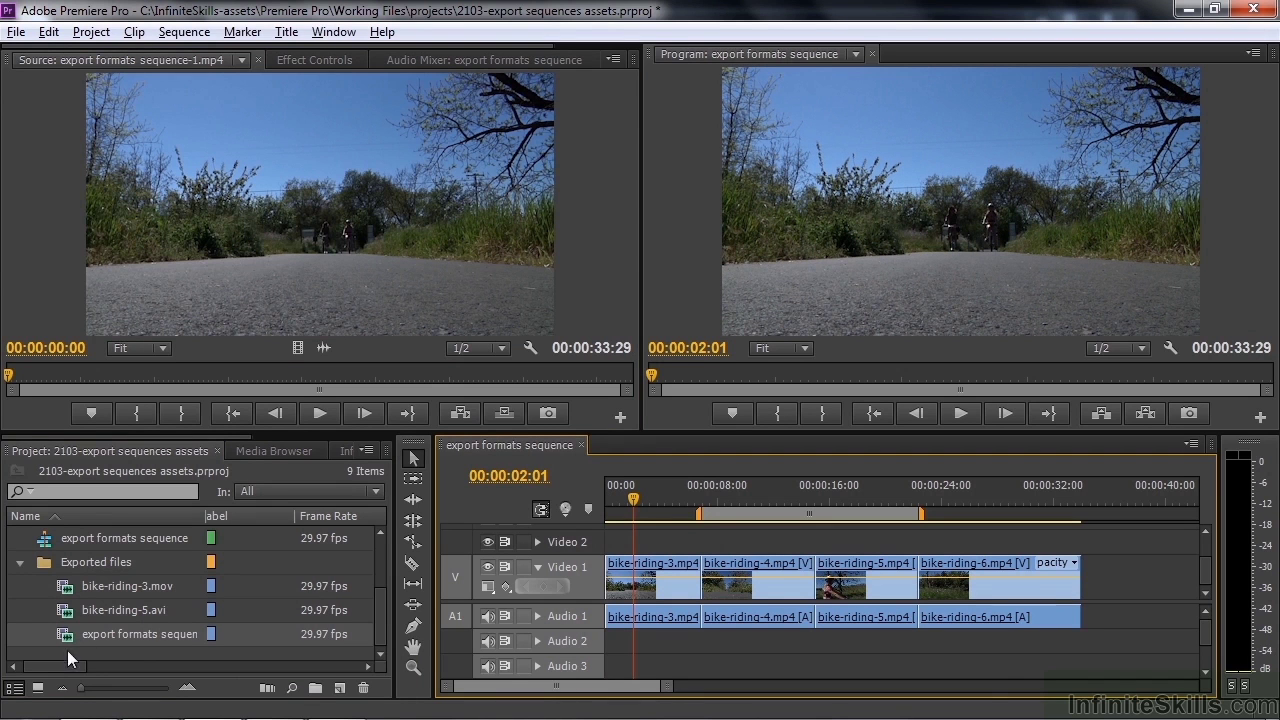
{"action": "left_click", "coordinate": [302, 305]}
{"action": "key", "text": "space"}
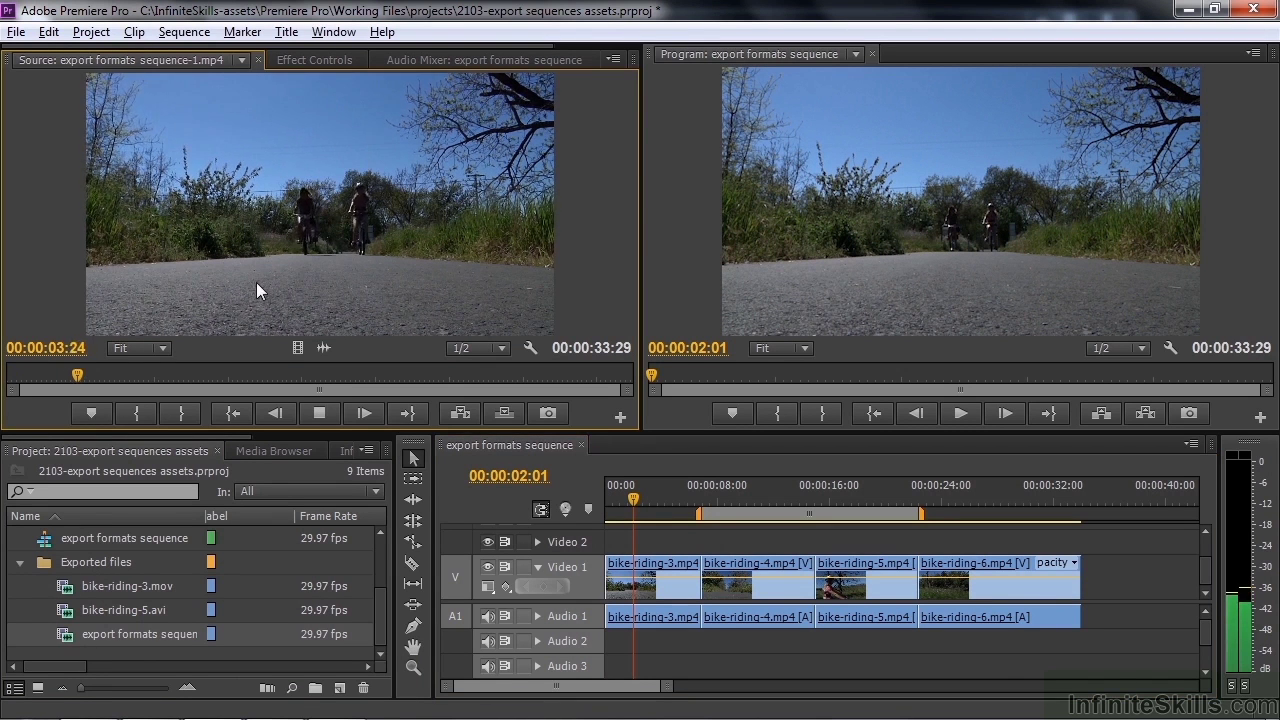
{"action": "key", "text": "space"}
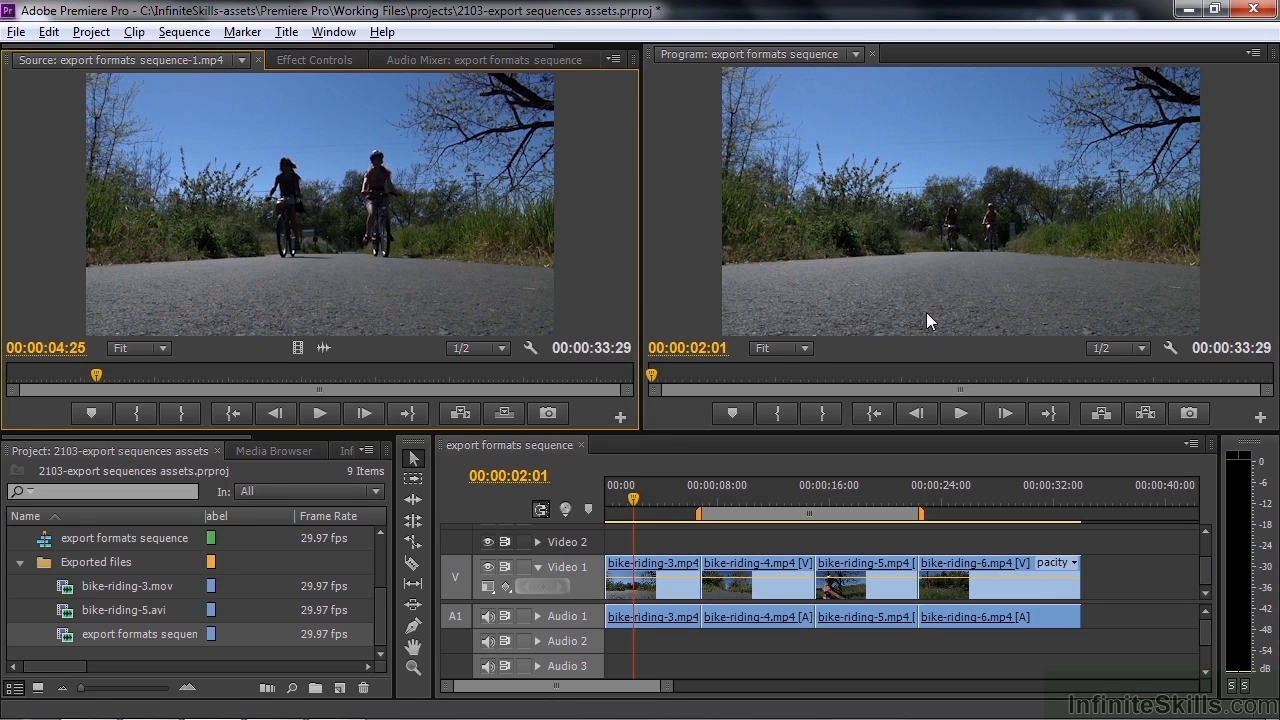
Step: View the exported bike-riding-3.mov and bike-riding-5.avi as sources, comparing the AVI at 00:00:47:02 with the sequence at 00:00:17:23
{"action": "left_click_drag", "start_coordinate": [127, 586], "coordinate": [214, 232]}
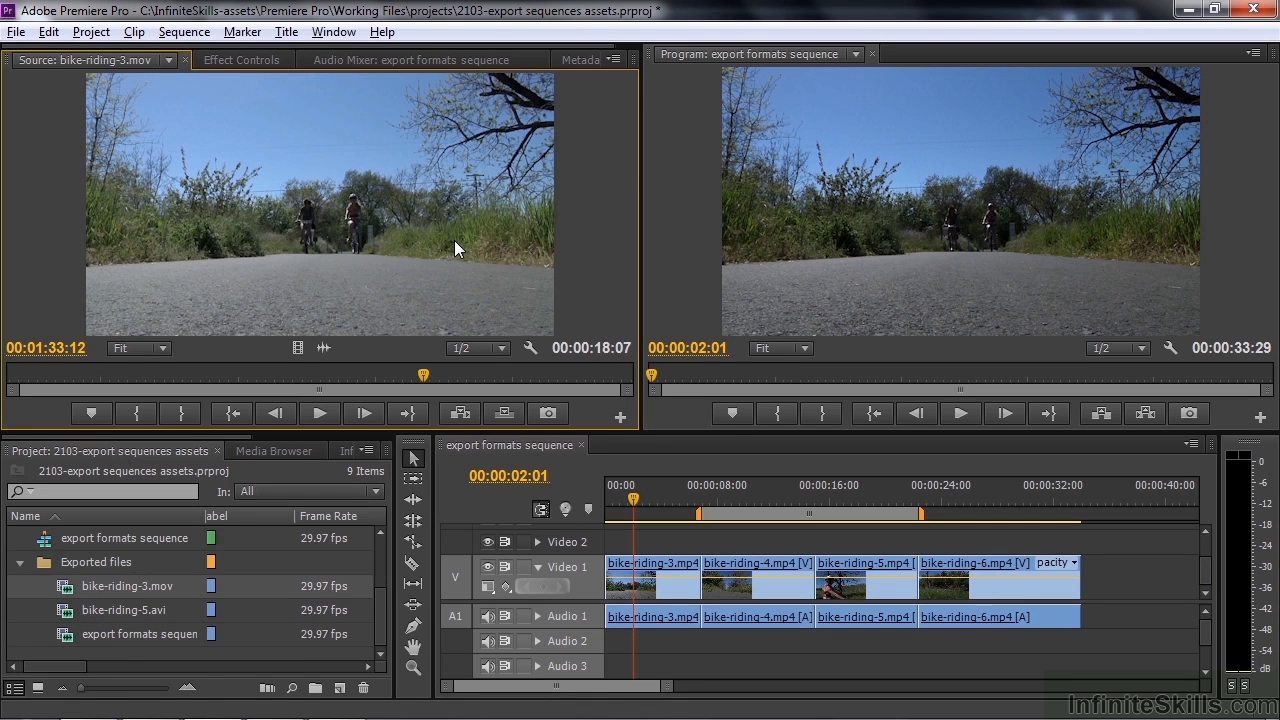
{"action": "double_click", "coordinate": [73, 618]}
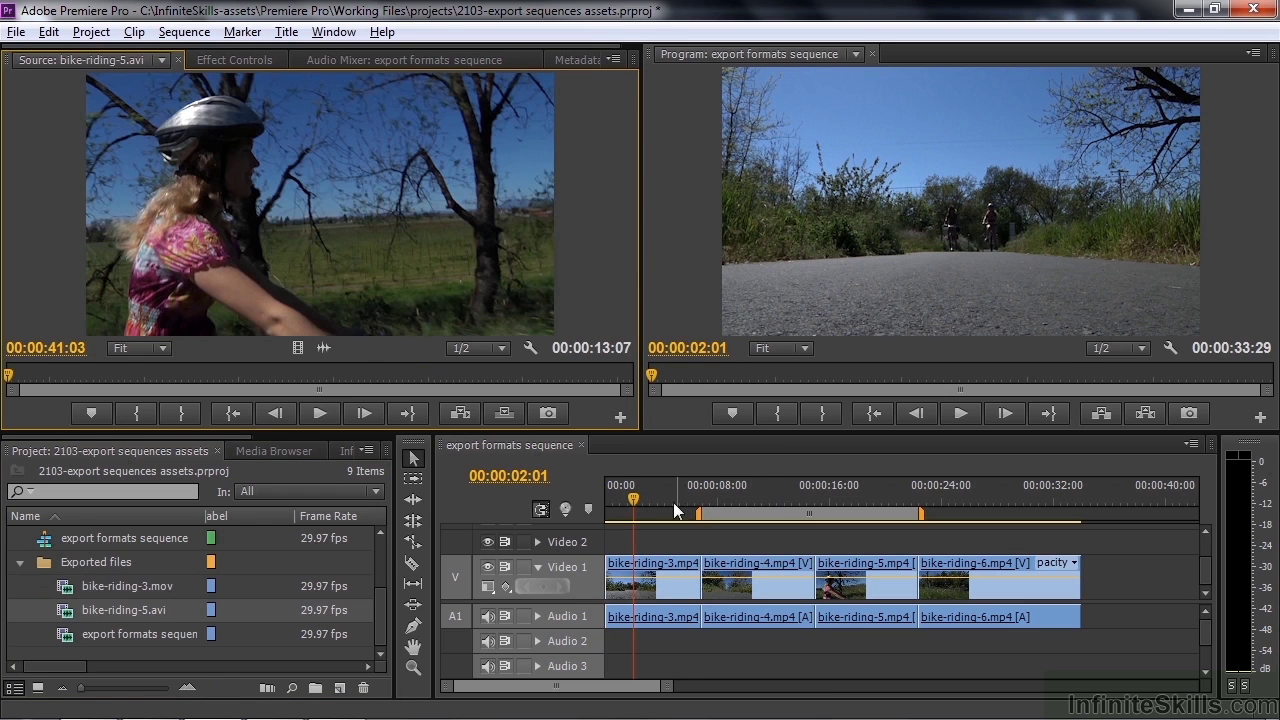
{"action": "left_click_drag", "start_coordinate": [637, 496], "coordinate": [854, 493]}
{"action": "left_click_drag", "start_coordinate": [69, 373], "coordinate": [283, 303]}
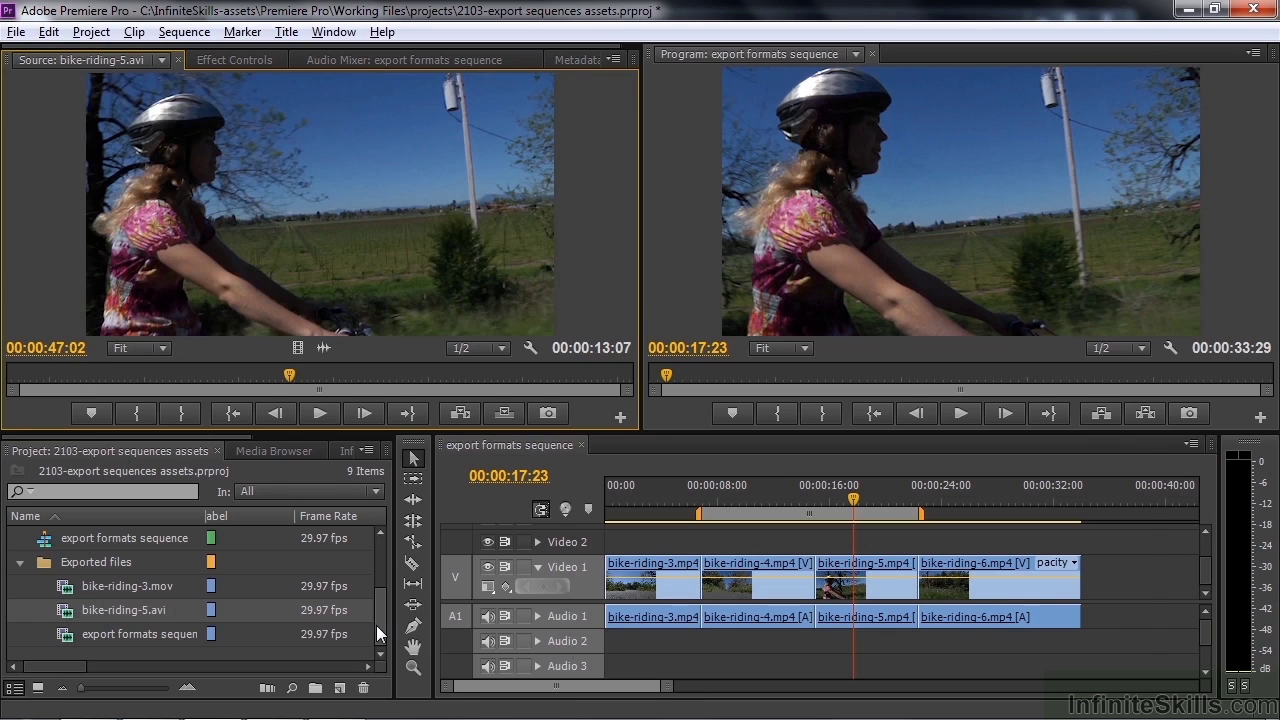
Step: Examine the sizes and lengths of the exported files in the My Premiere Pro exercise files folder, then close its window
{"action": "key", "text": "alt+Tab"}
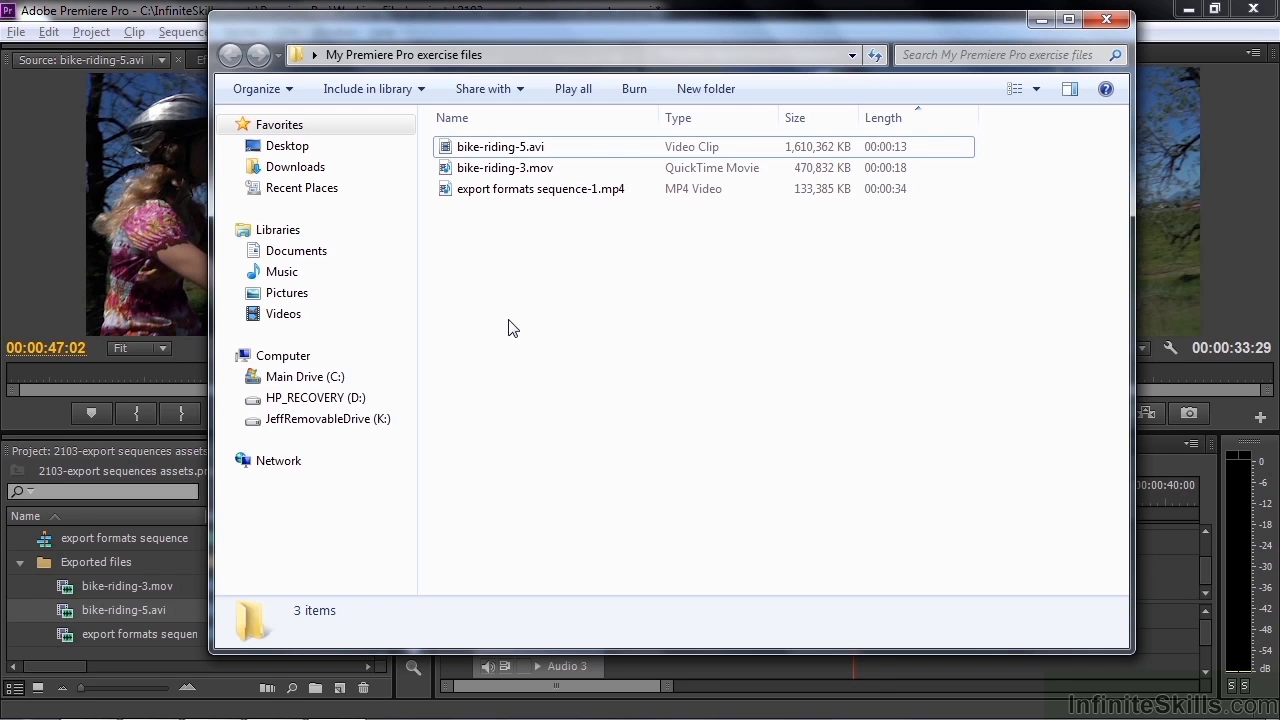
{"action": "left_click", "coordinate": [1106, 19]}
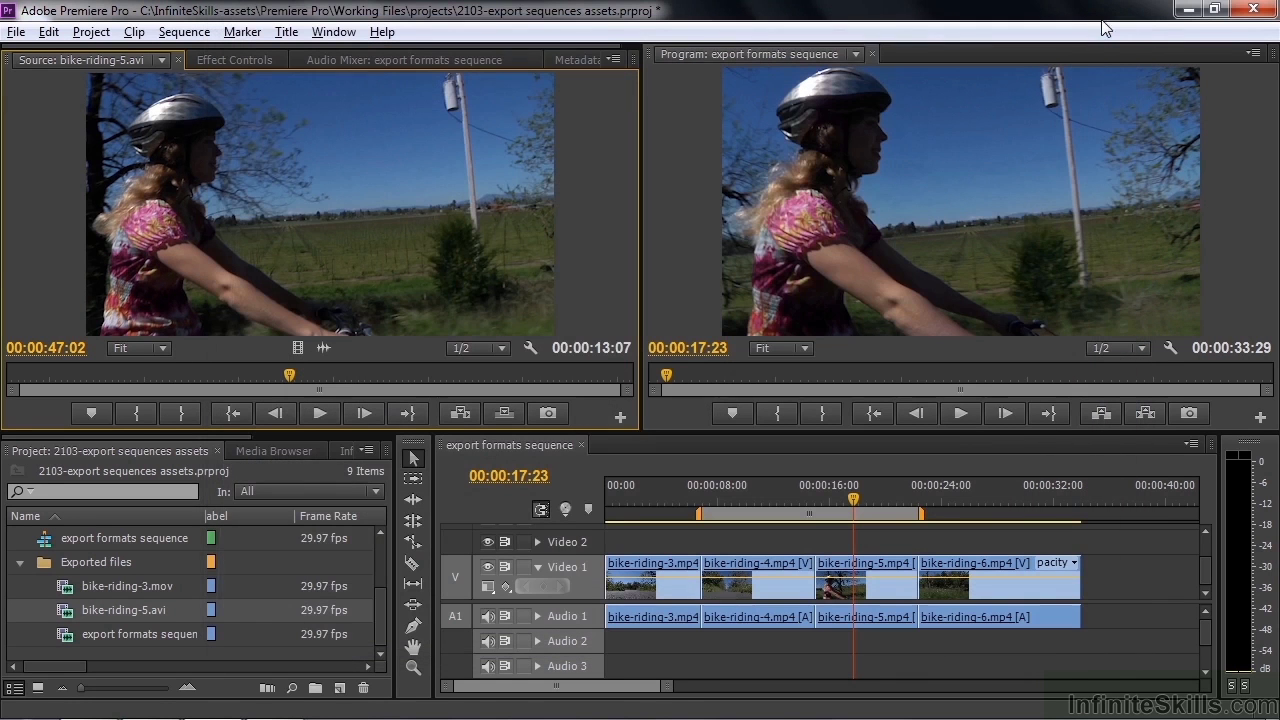